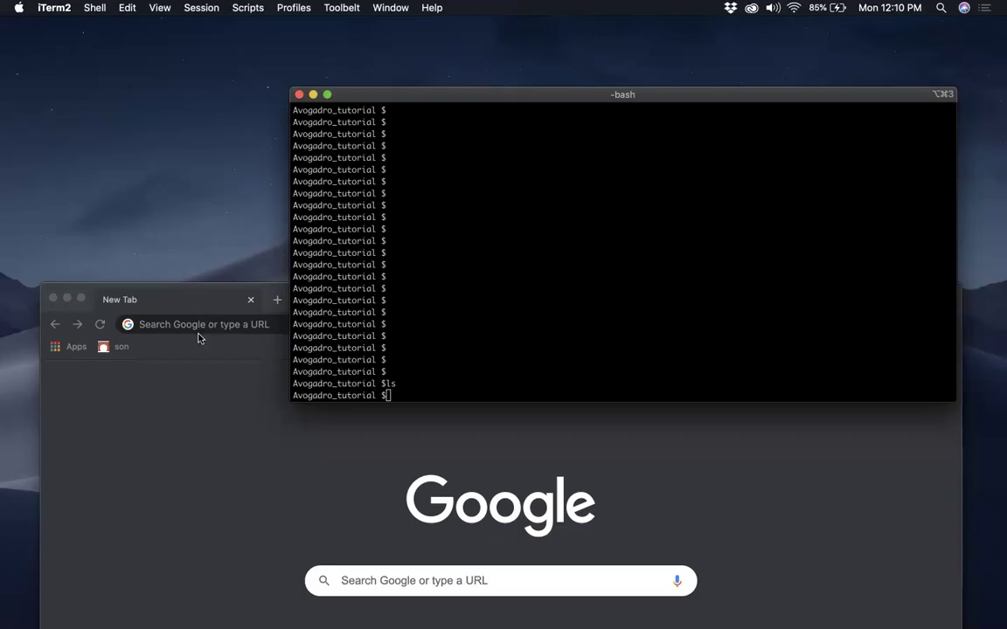
# Switch to Chrome, open the Avogadro website at avogadro.cc, and move the browser window up so the page fits on screen
pyautogui.click(233, 296)
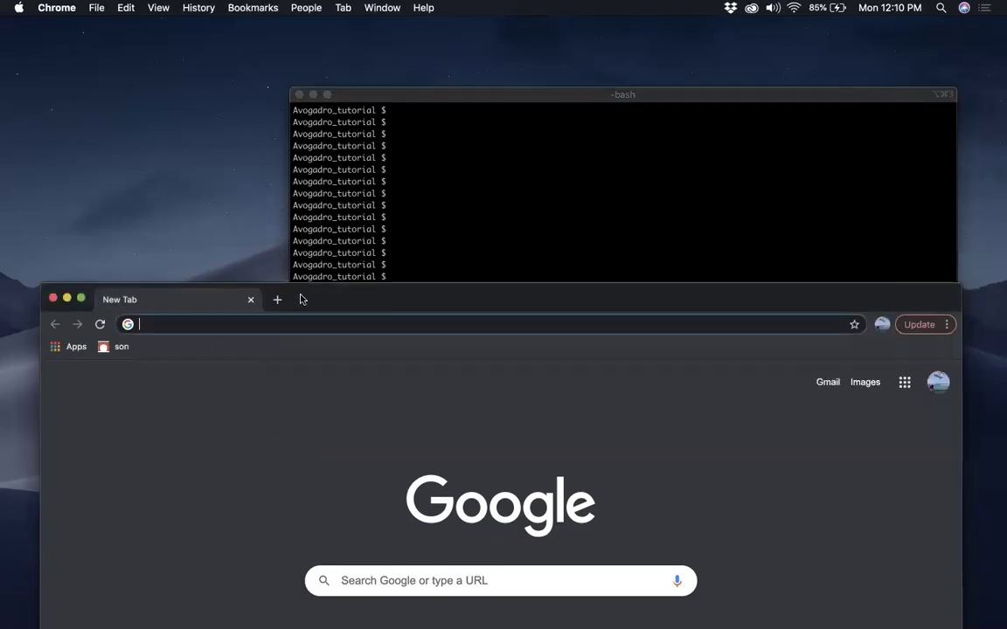
pyautogui.write('avo')
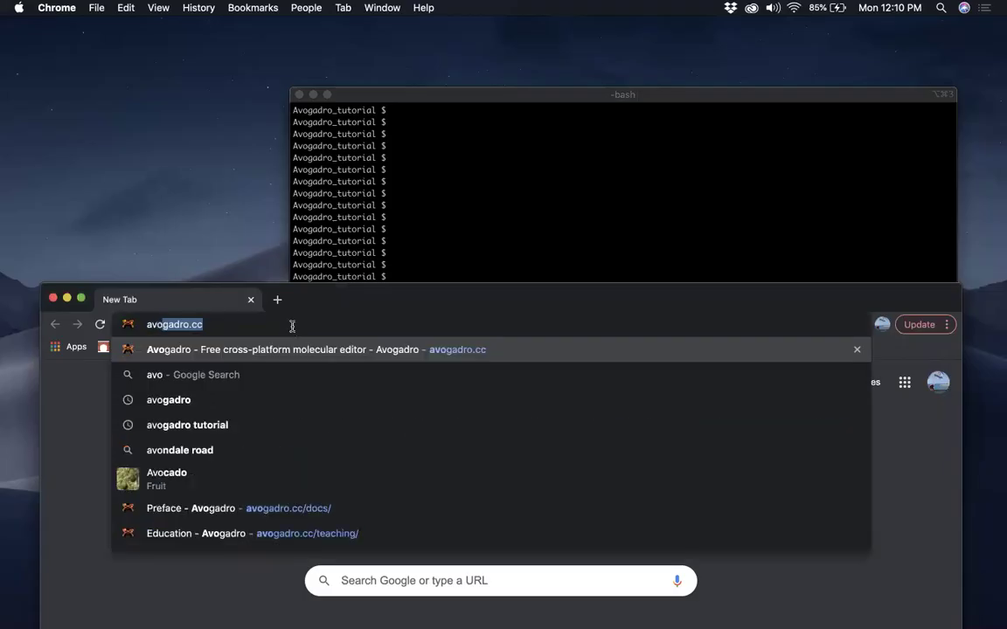
pyautogui.press('Return')
pyautogui.moveTo(338, 308); pyautogui.dragTo(360, 81)
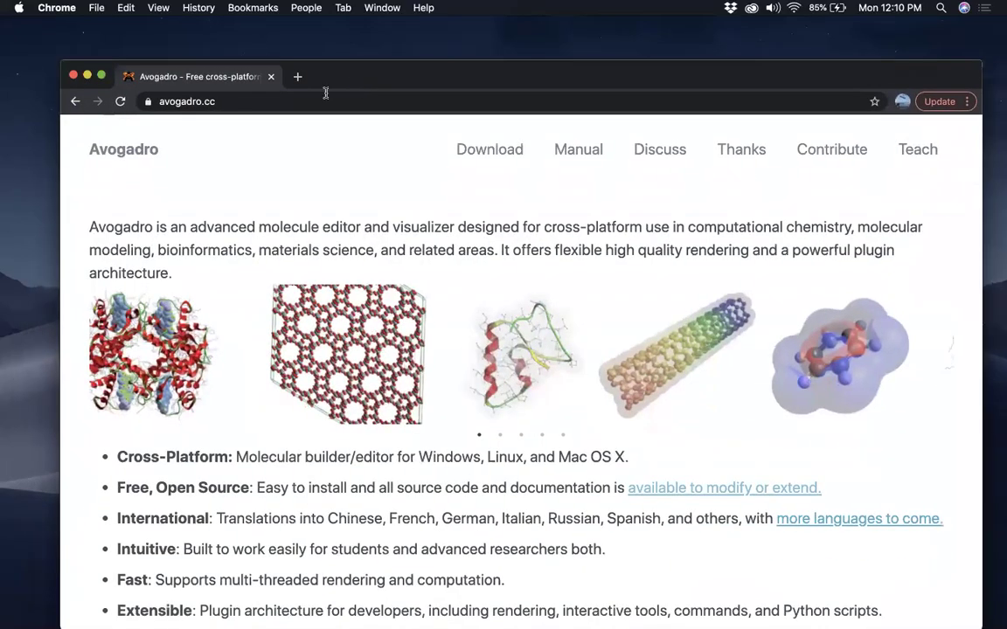
pyautogui.moveTo(832, 78); pyautogui.dragTo(825, 66)
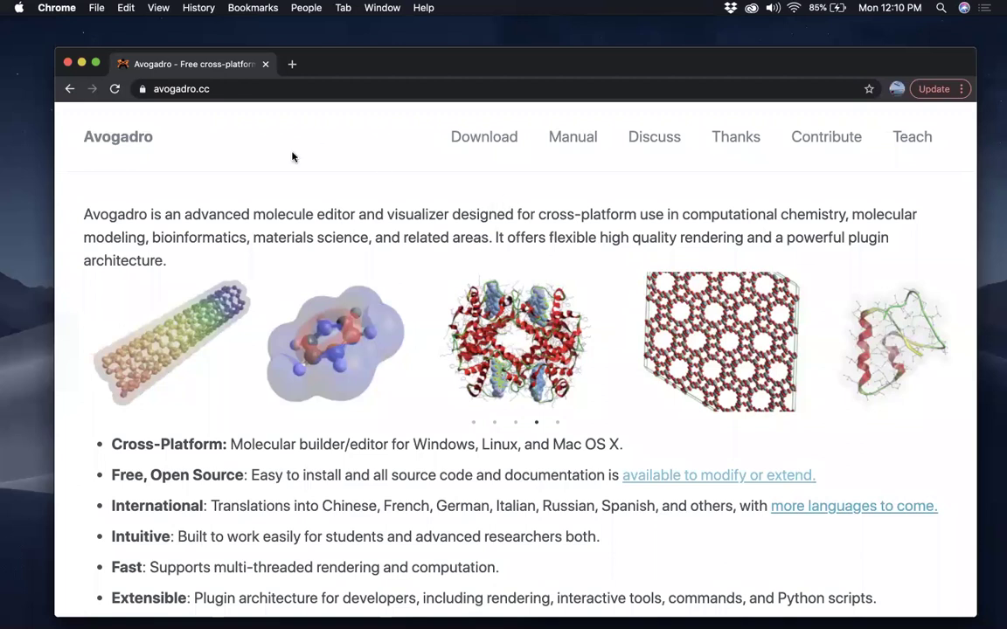
# View Avogadro's SourceForge download page and return to the Avogadro homepage
pyautogui.click(494, 145)
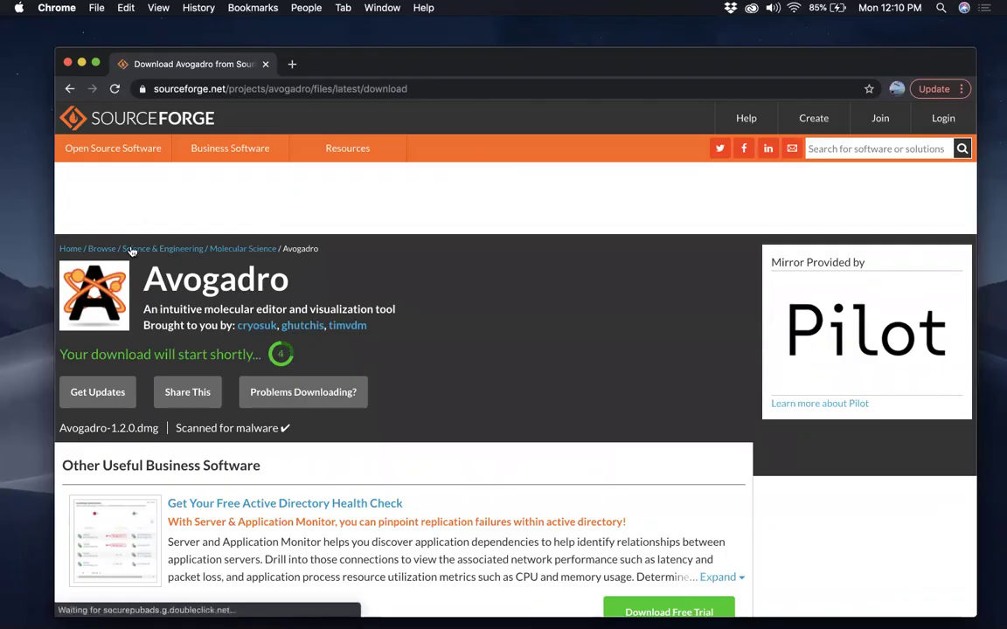
pyautogui.click(70, 90)
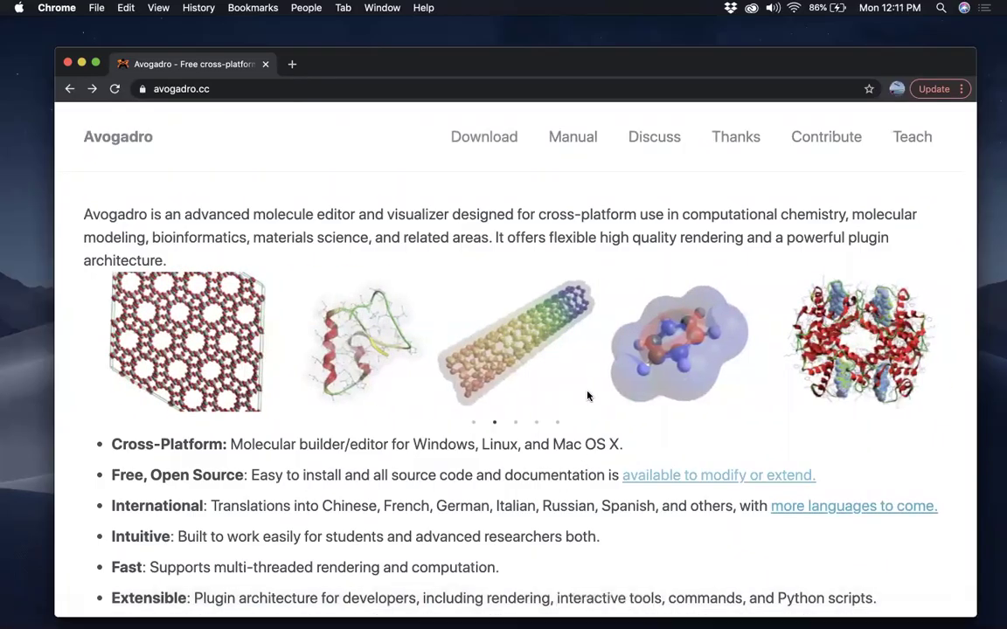
# Quit the running Avogadro application
pyautogui.rightClick(622, 615)
pyautogui.click(590, 577)
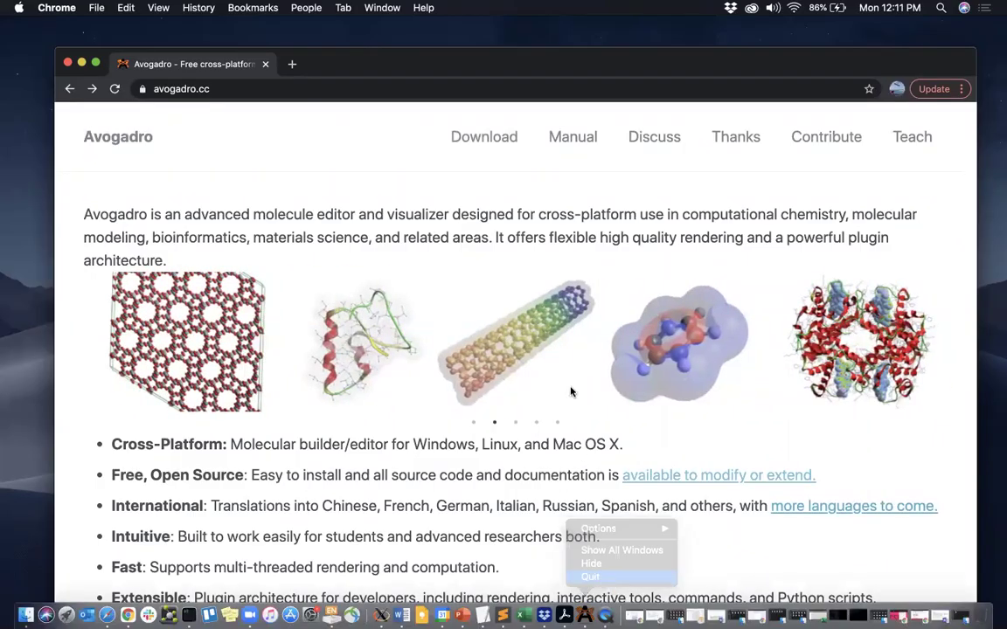
# Open the Avogadro manual and look through its list of chapters from Getting Started to Extensions
pyautogui.click(577, 137)
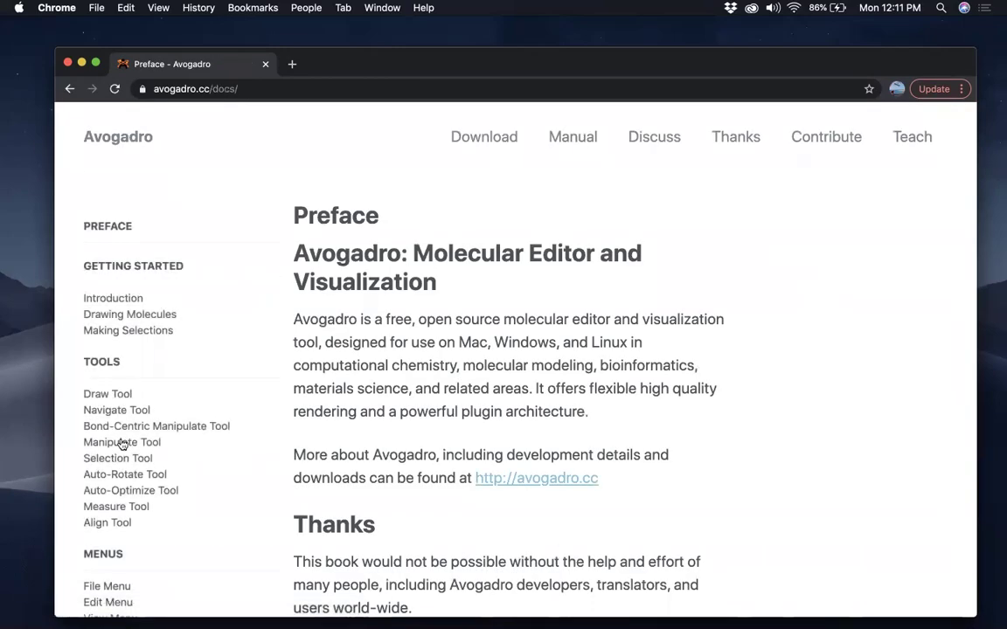
pyautogui.scroll(-6, 122, 444)
pyautogui.scroll(-10, 123, 444)
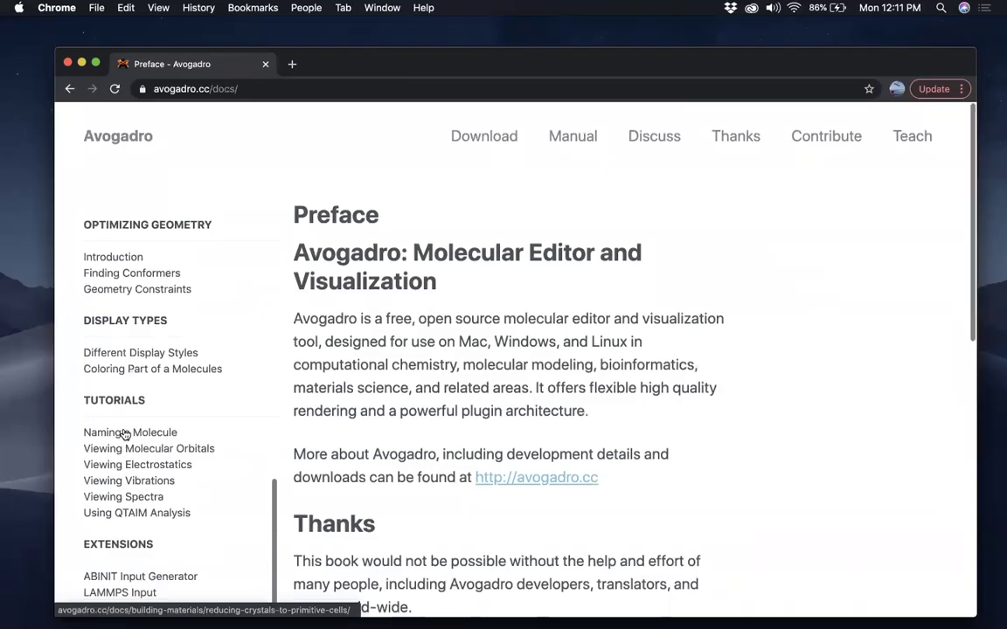
pyautogui.scroll(15, 152, 298)
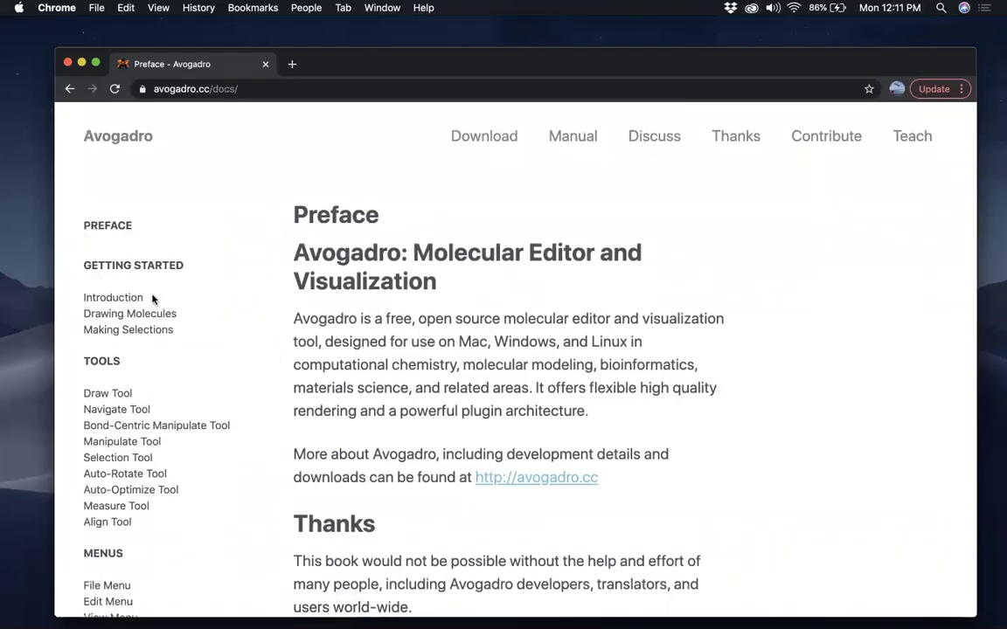
# Open the manual's Introduction chapter under Getting Started and examine its annotated interface overview
pyautogui.click(135, 298)
pyautogui.scroll(-10, 378, 397)
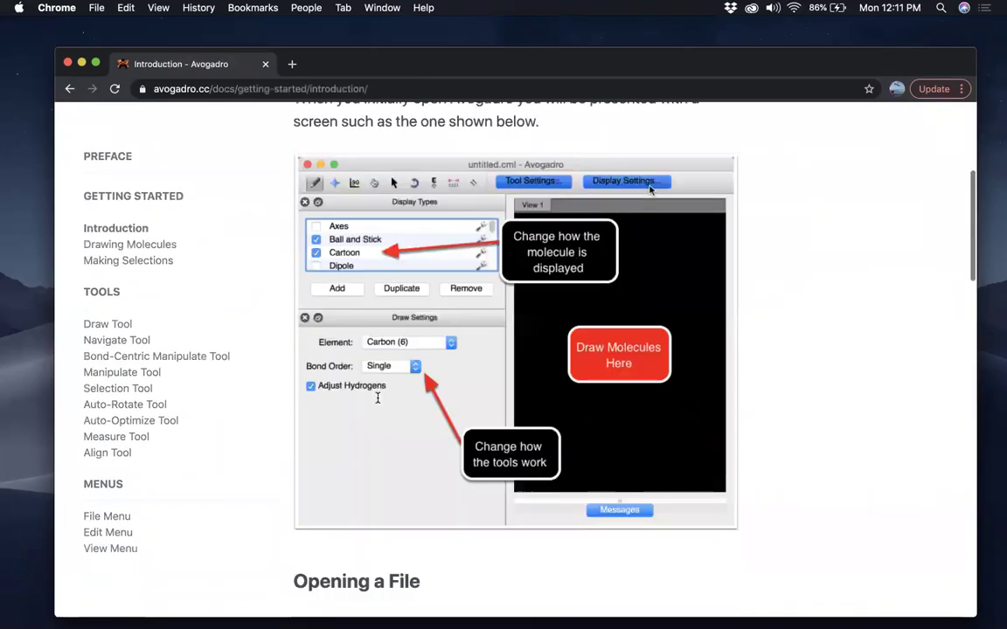
pyautogui.scroll(-10, 378, 403)
pyautogui.scroll(20, 378, 403)
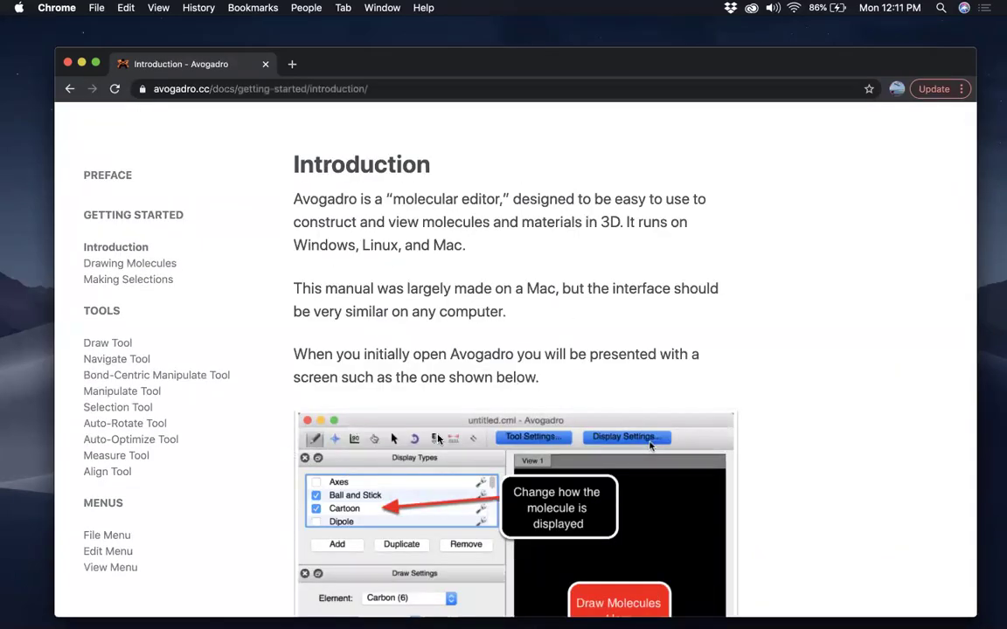
pyautogui.scroll(2, 499, 447)
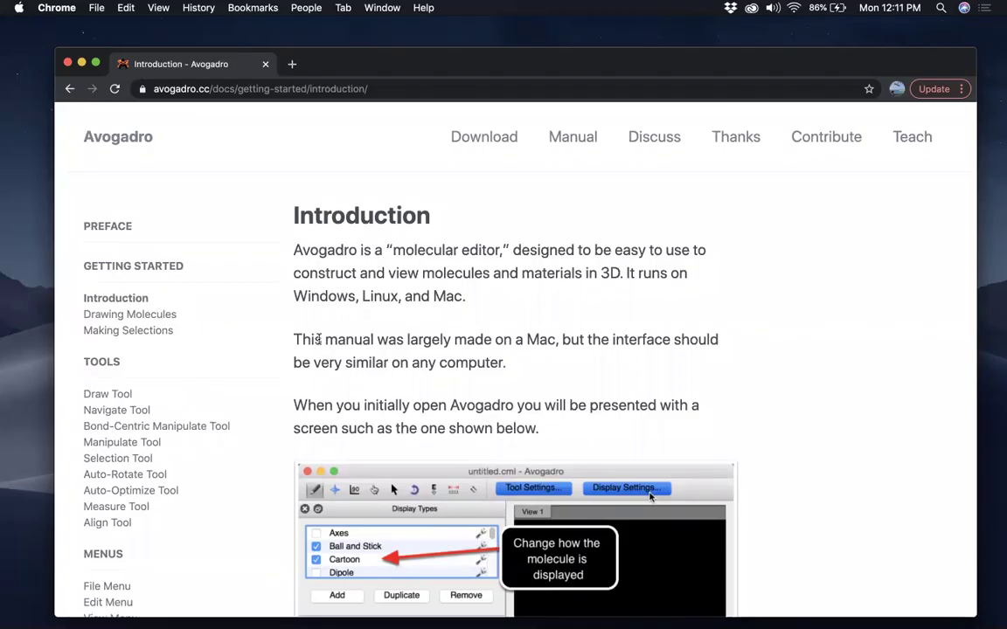
# Open the Avogadro discussion forum, look through its categories and latest topics, and return to the manual
pyautogui.click(664, 138)
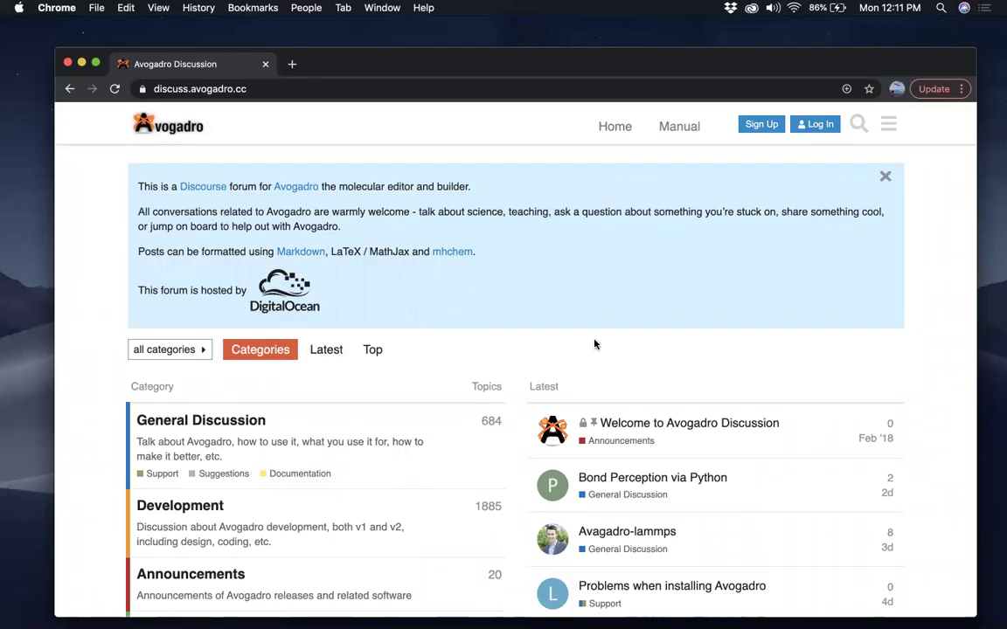
pyautogui.scroll(-2, 593, 332)
pyautogui.scroll(2, 594, 343)
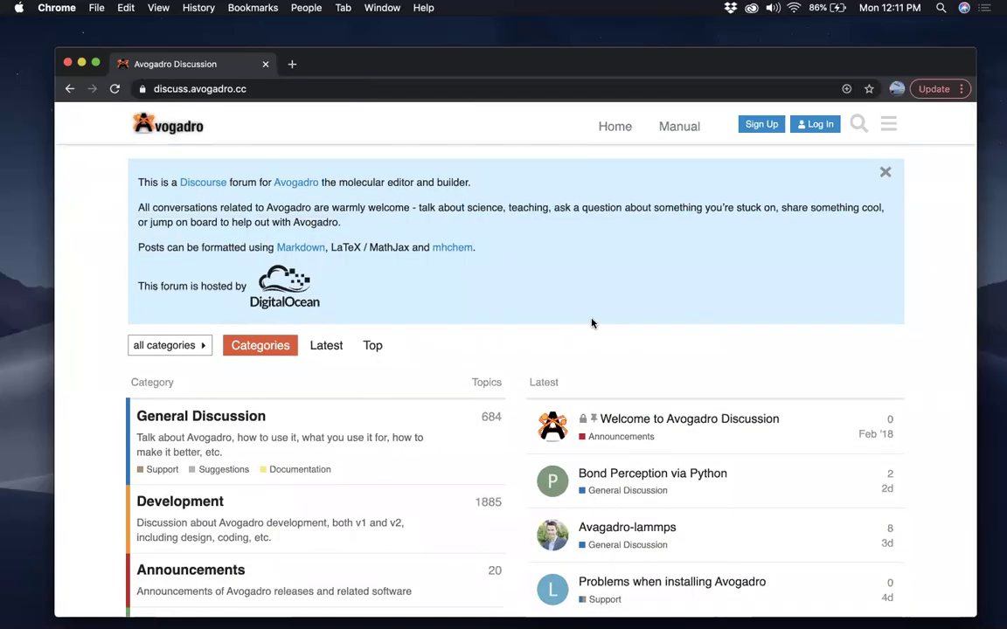
pyautogui.scroll(-3, 591, 323)
pyautogui.scroll(3, 592, 323)
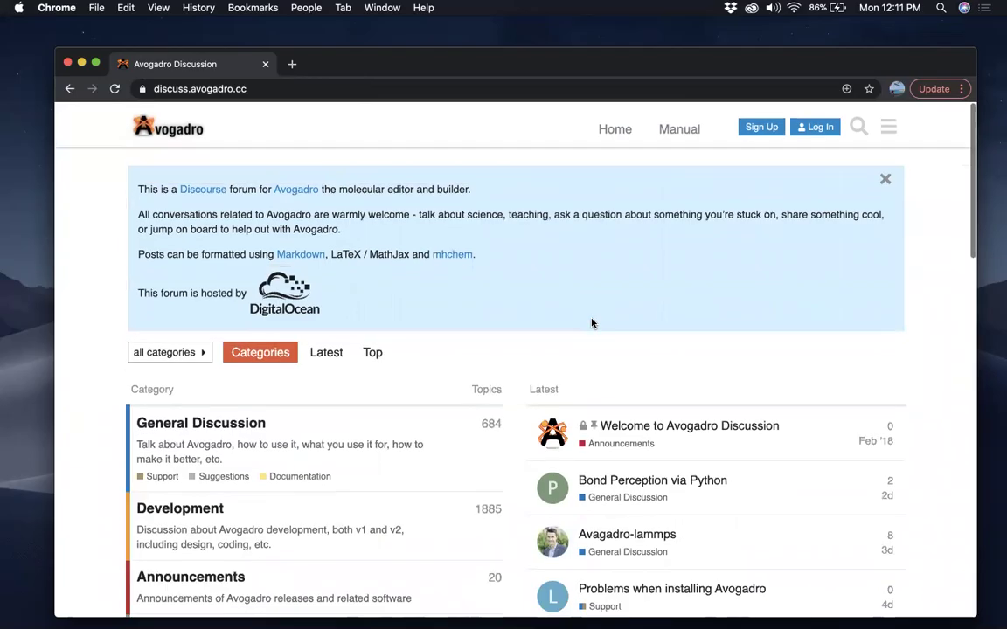
pyautogui.scroll(-10, 592, 323)
pyautogui.scroll(15, 592, 324)
pyautogui.click(70, 91)
# Open the site's Contribute section and look through the Developer page
pyautogui.click(836, 157)
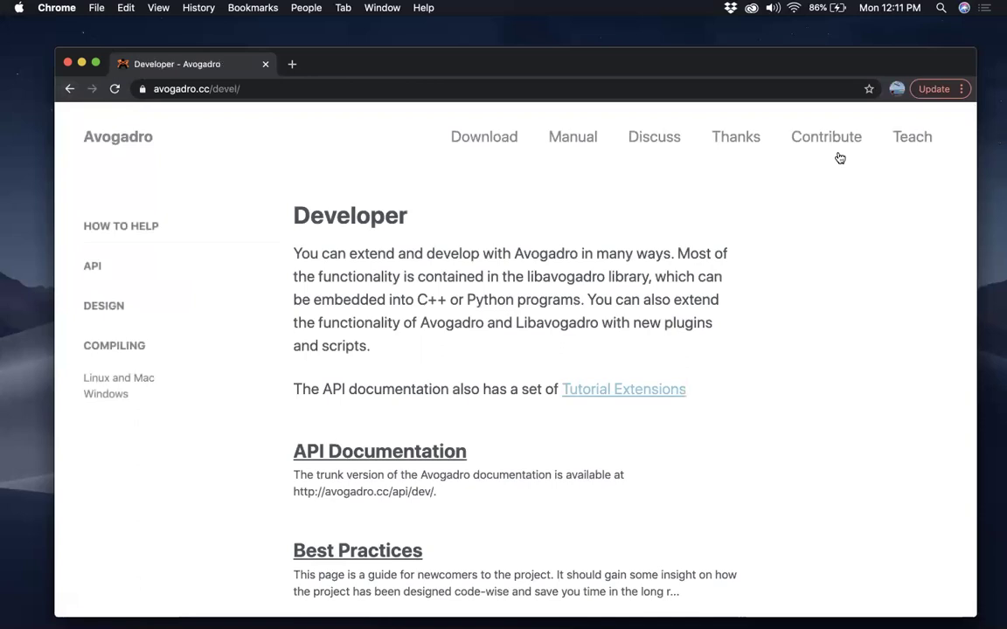
pyautogui.scroll(-10, 461, 495)
pyautogui.scroll(10, 463, 477)
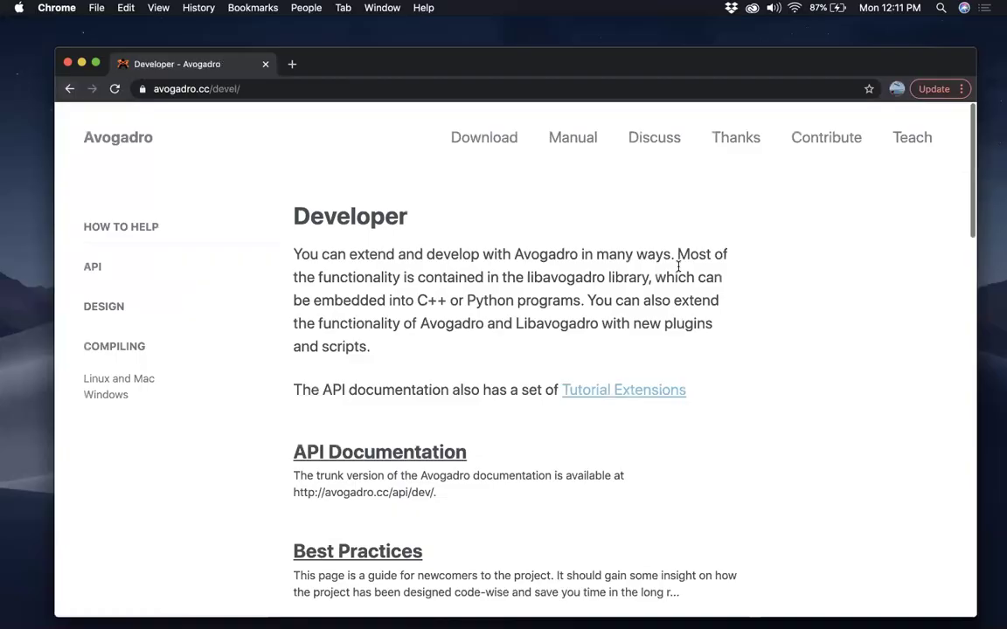
# Open the site's Teach section and look through the list of educational exercises
pyautogui.click(921, 148)
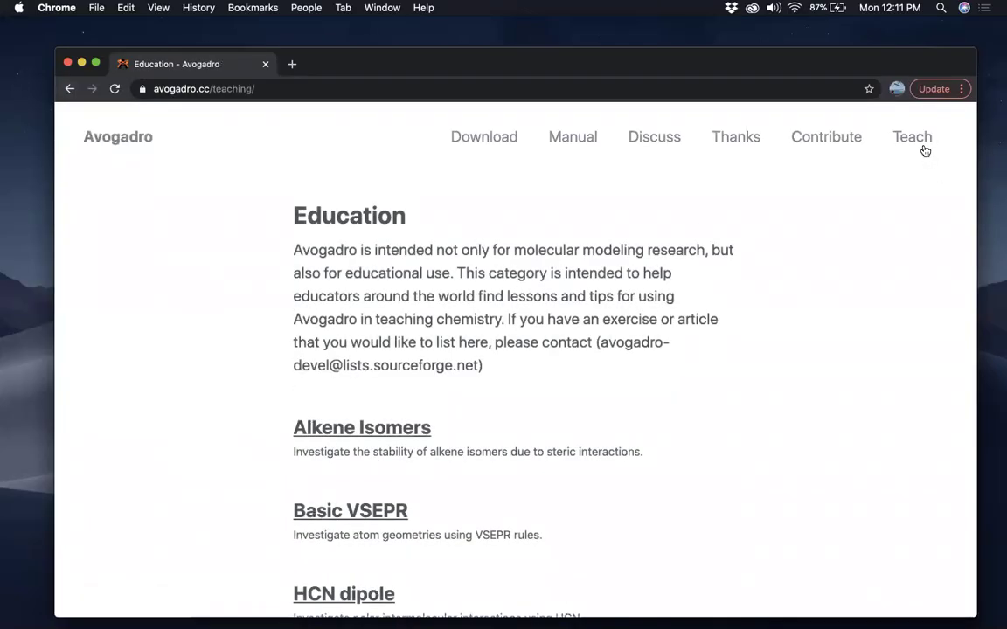
pyautogui.scroll(-3, 628, 358)
pyautogui.scroll(3, 461, 286)
pyautogui.scroll(-3, 460, 290)
pyautogui.scroll(-2, 432, 363)
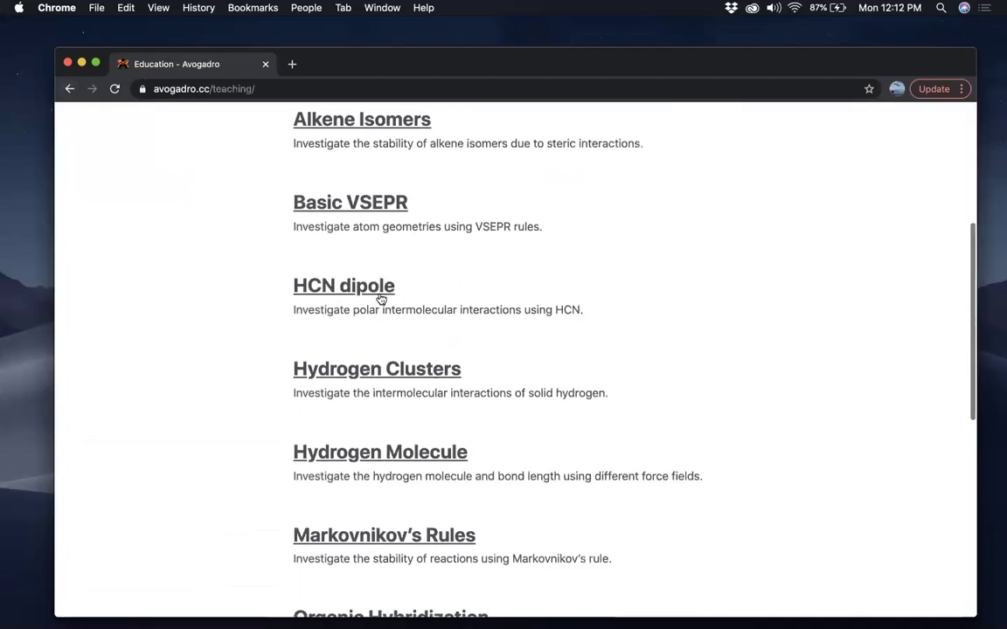
# Open the HCN dipole exercise, look through its sections, and return to the Education page
pyautogui.click(379, 294)
pyautogui.scroll(-5, 416, 398)
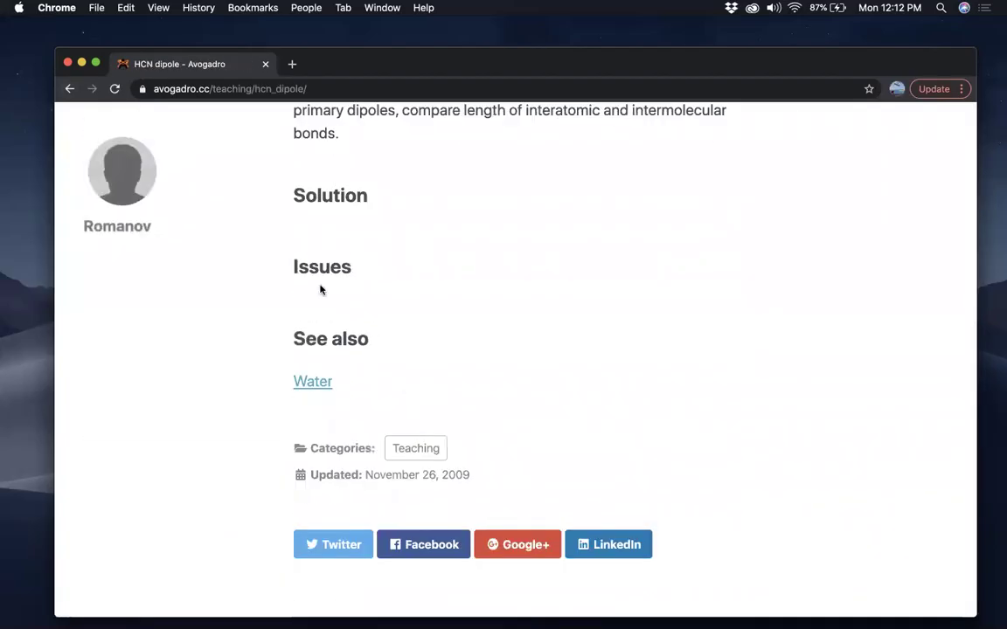
pyautogui.scroll(1, 341, 324)
pyautogui.scroll(7, 346, 314)
pyautogui.click(70, 89)
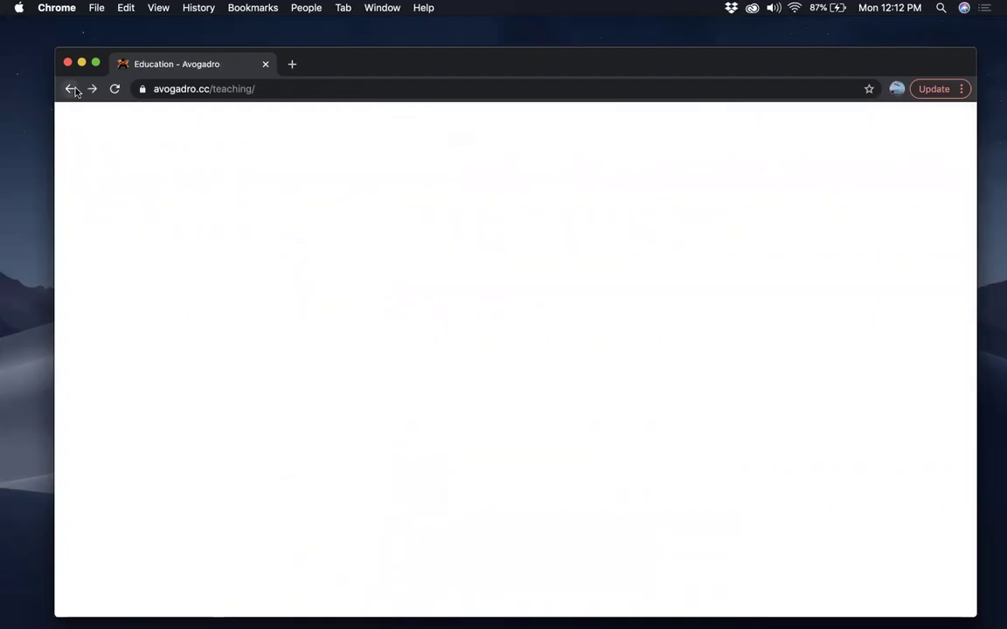
# Open the Water exercise, review its task and force field solution table, and return to the Education page
pyautogui.scroll(-6, 374, 419)
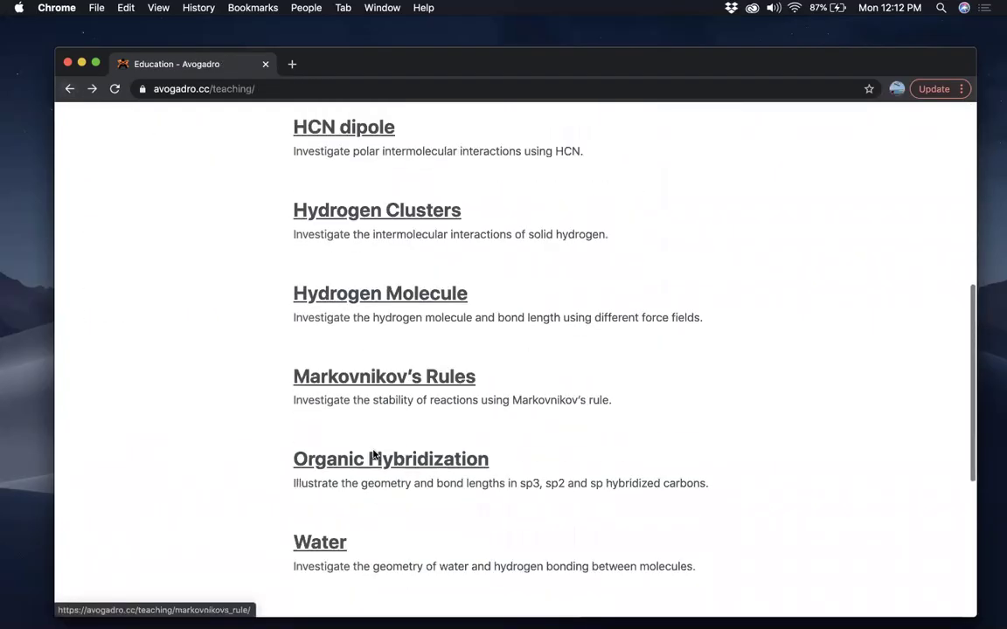
pyautogui.click(298, 542)
pyautogui.scroll(-10, 410, 405)
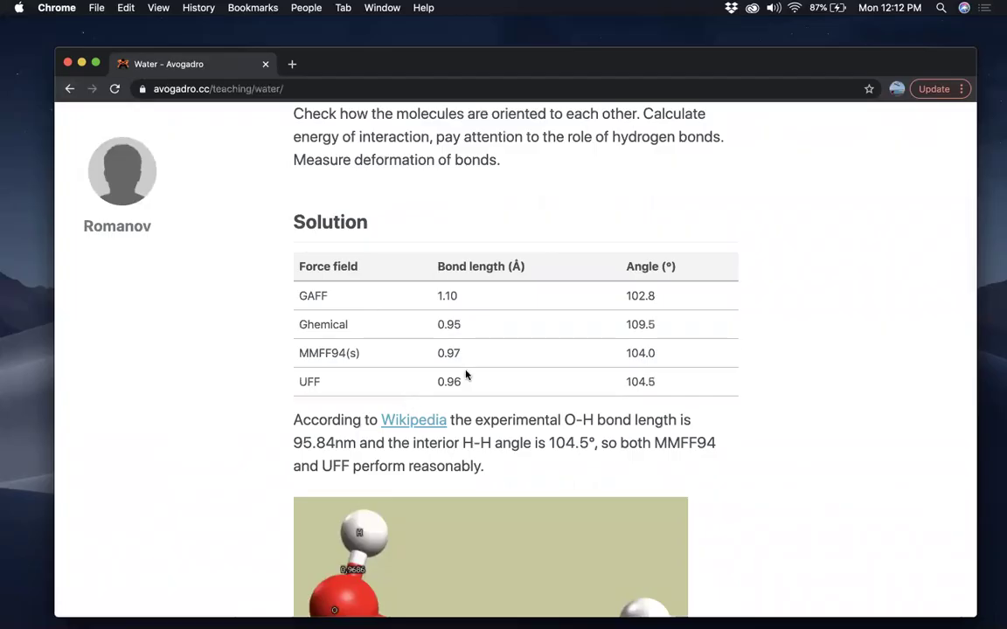
pyautogui.scroll(-10, 465, 378)
pyautogui.scroll(-8, 482, 298)
pyautogui.scroll(15, 482, 294)
pyautogui.scroll(5, 483, 293)
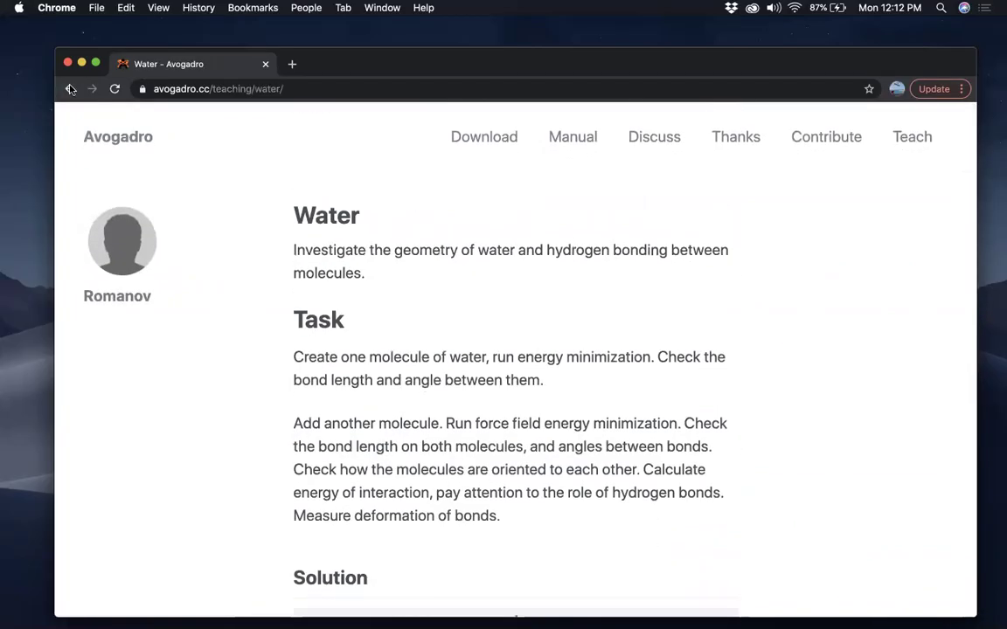
pyautogui.press('super+bracketleft')
# Look over the Education page and highlight the contact e-mail address for submitting exercises in its introduction
pyautogui.scroll(-5, 445, 359)
pyautogui.scroll(-3, 447, 382)
pyautogui.scroll(15, 446, 382)
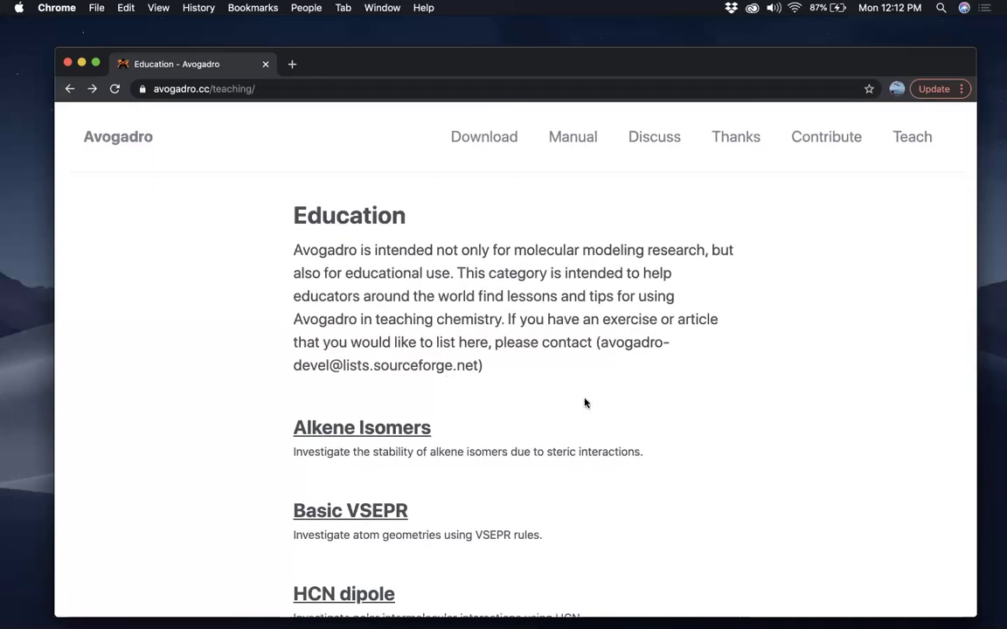
pyautogui.moveTo(597, 342); pyautogui.dragTo(482, 365)
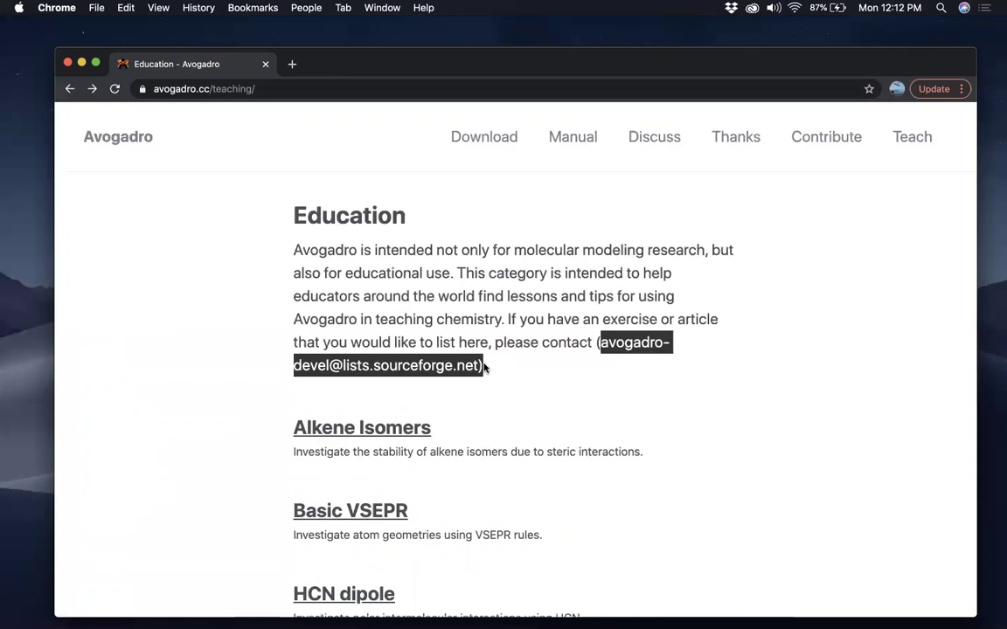
pyautogui.click(501, 370)
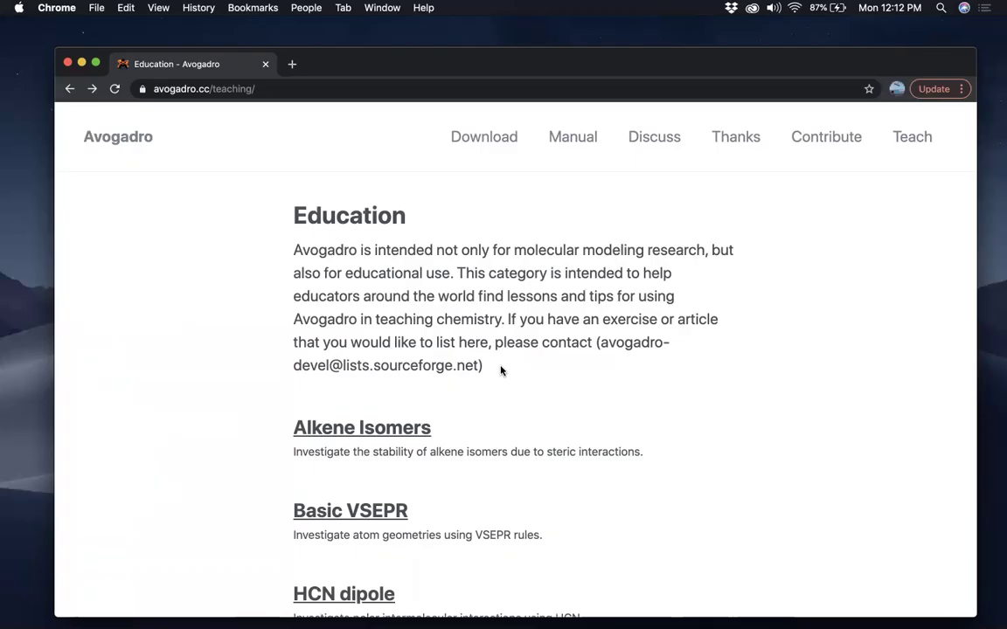
pyautogui.moveTo(294, 365); pyautogui.dragTo(478, 367)
pyautogui.click(478, 367)
# Return to the Avogadro homepage and review its feature list, citation links and news section
pyautogui.click(122, 138)
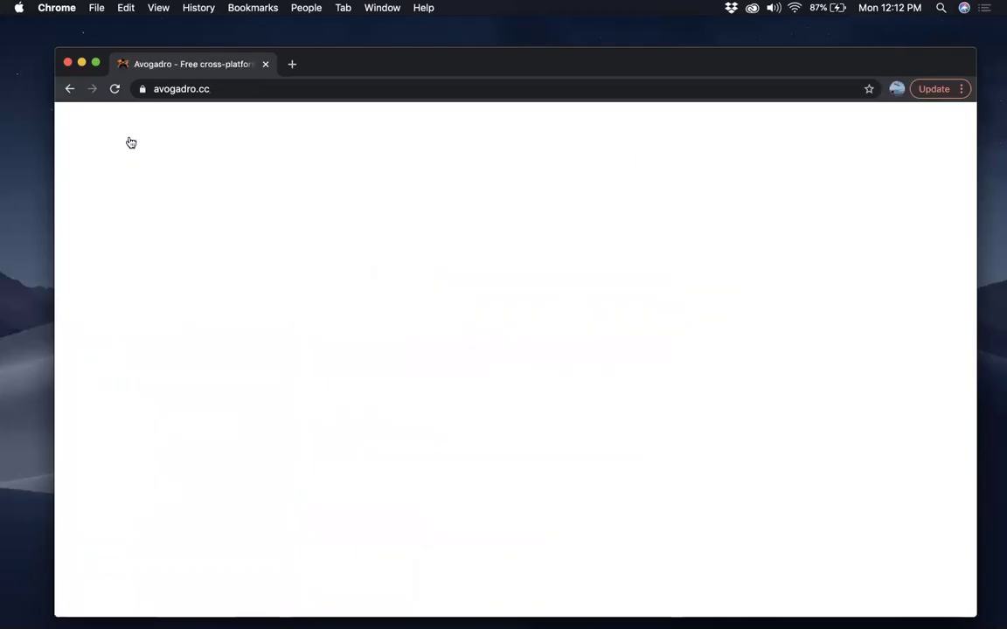
pyautogui.scroll(-5, 282, 371)
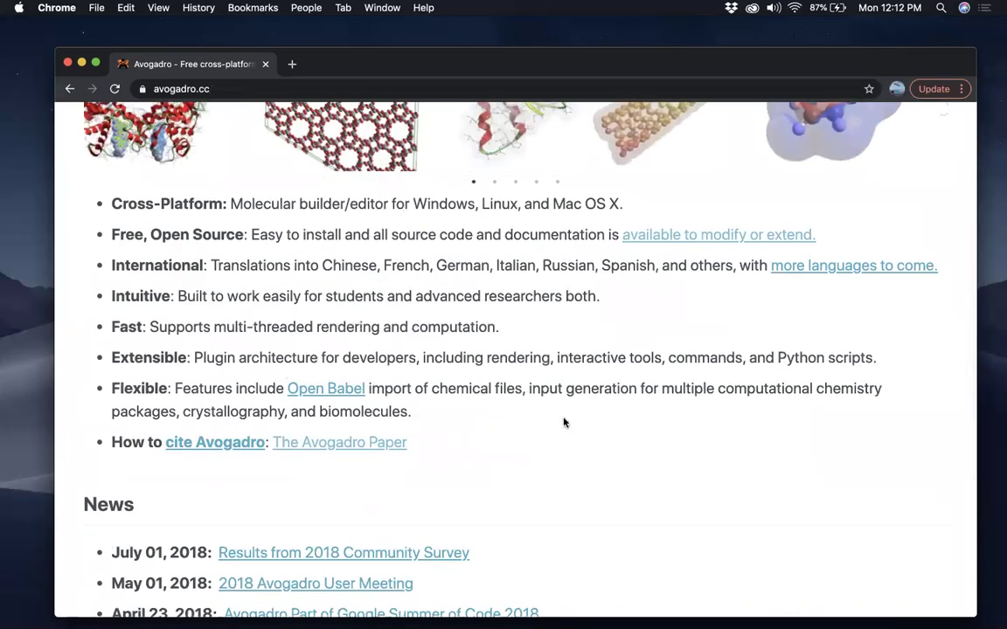
pyautogui.scroll(4, 565, 423)
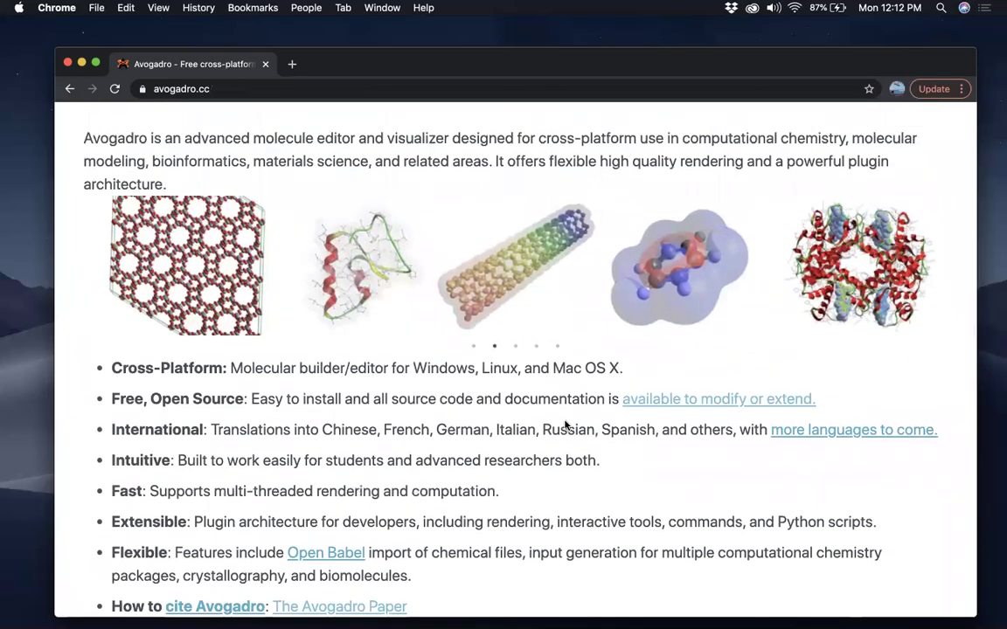
pyautogui.scroll(-1, 565, 423)
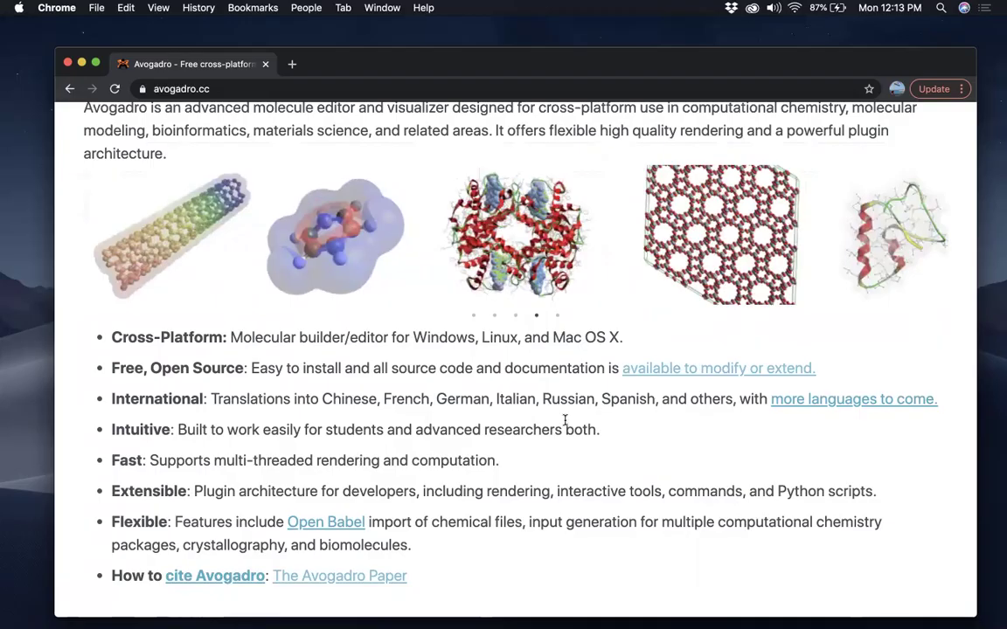
pyautogui.scroll(3, 564, 421)
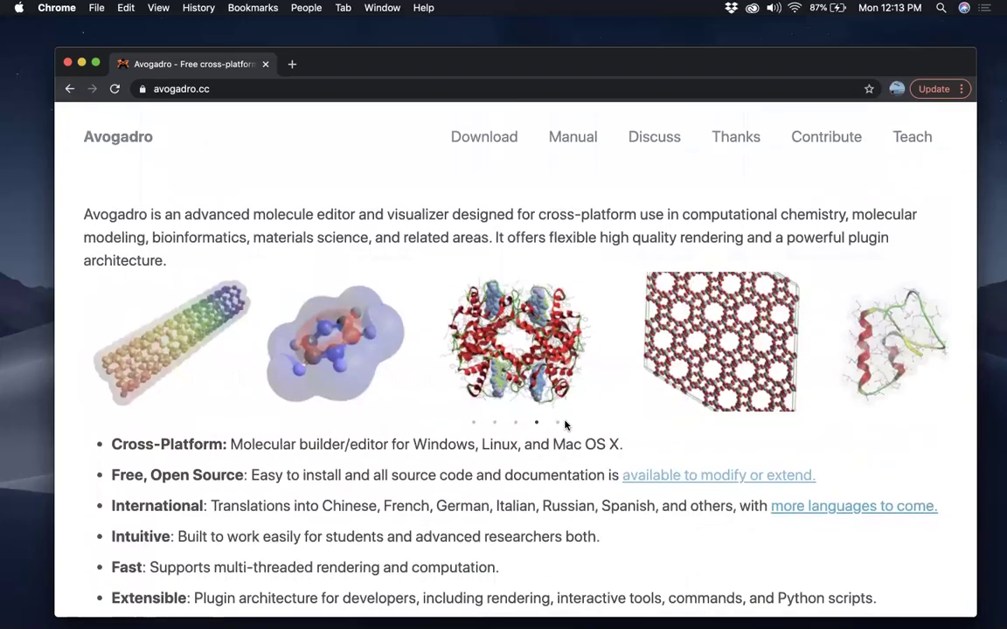
pyautogui.scroll(-6, 564, 425)
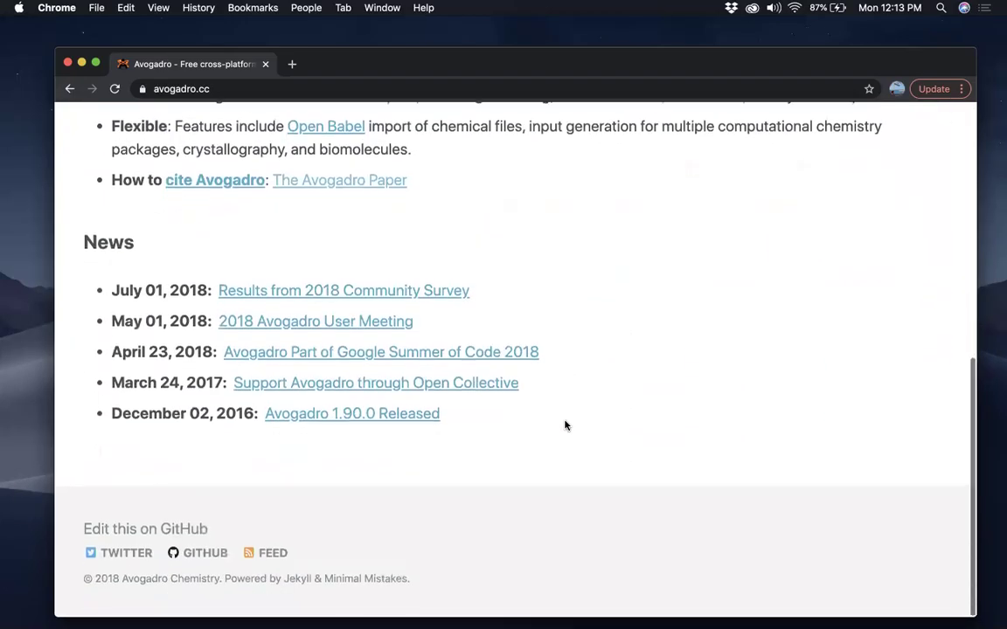
pyautogui.scroll(5, 564, 424)
pyautogui.scroll(3, 564, 424)
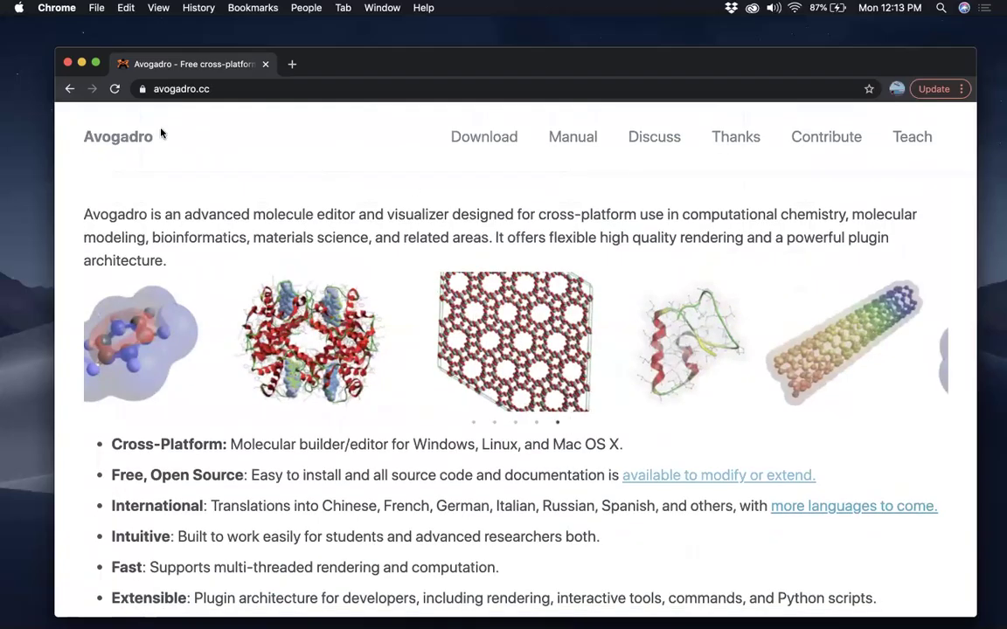
# Close the browser window and list the contents of the Avogadro_tutorial folder in the iTerm2 terminal
pyautogui.click(69, 63)
pyautogui.click(460, 212)
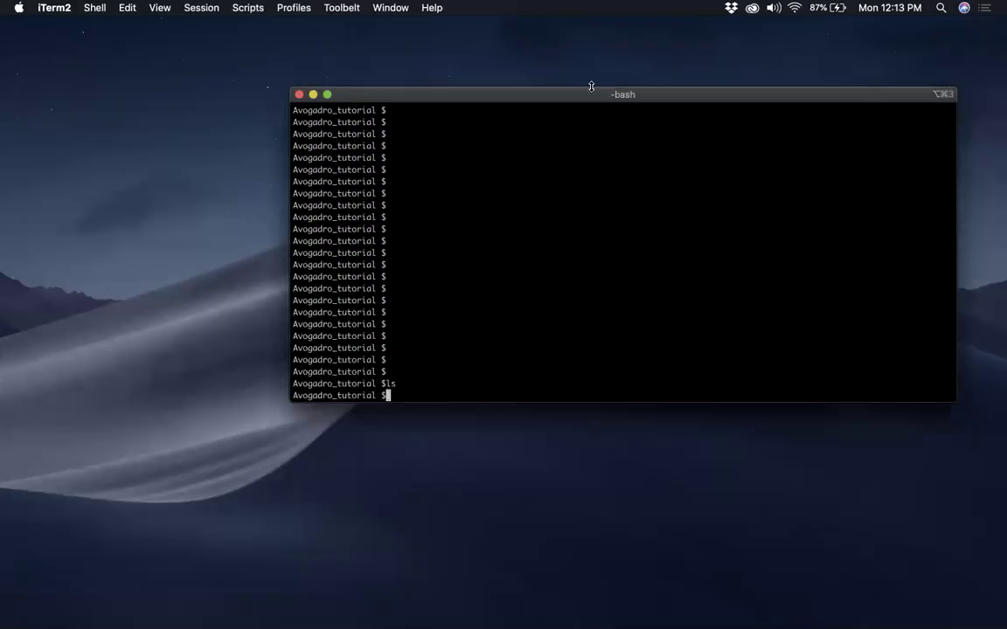
pyautogui.moveTo(532, 96); pyautogui.dragTo(461, 98)
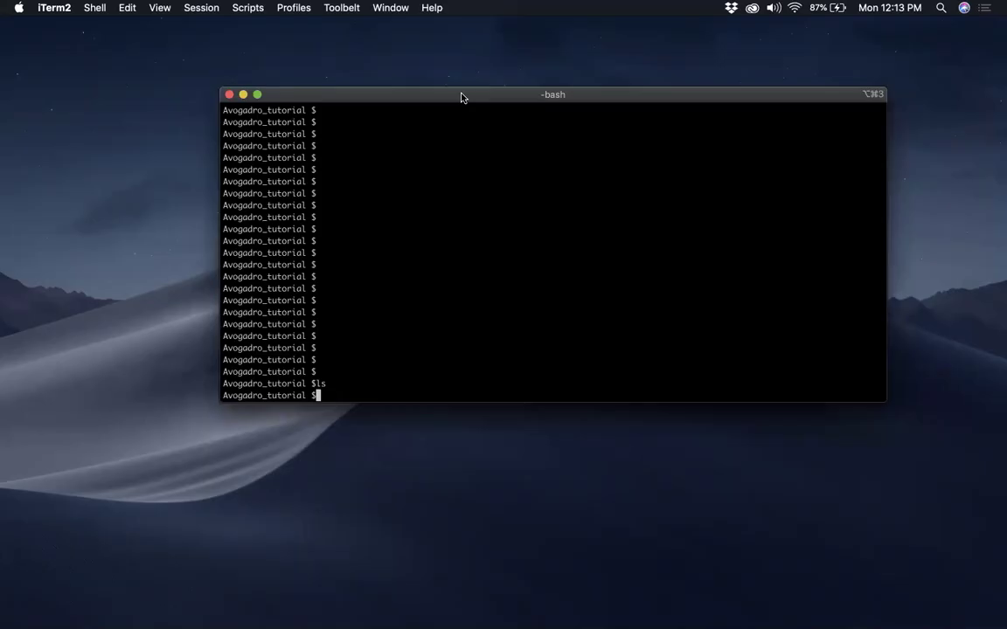
pyautogui.write('ls')
pyautogui.press('Return')
# Launch Avogadro and hide both its tool settings and display settings panes
pyautogui.press('super+space')
pyautogui.write('avo')
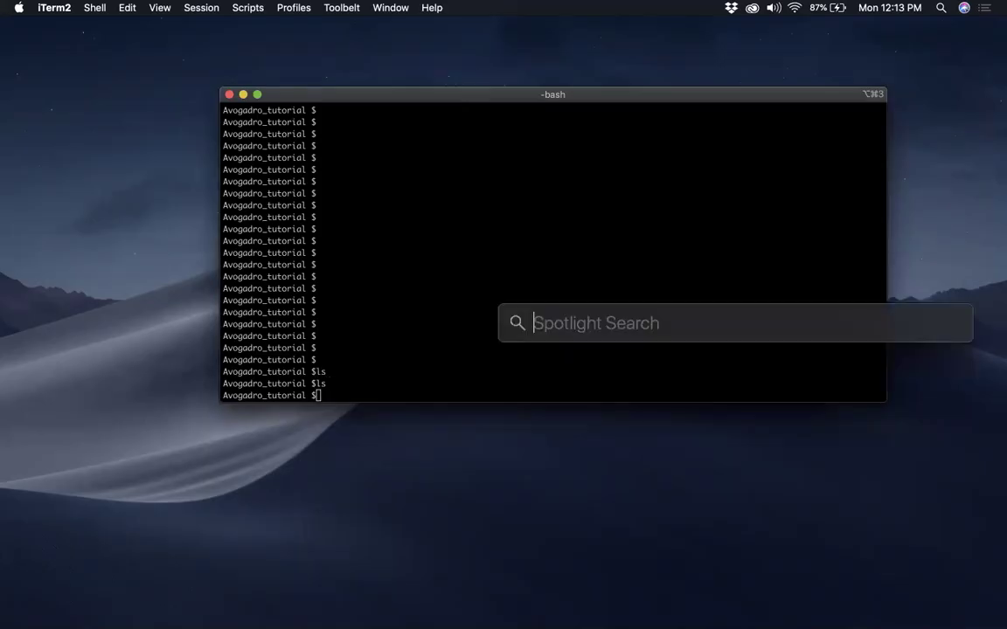
pyautogui.press('Return')
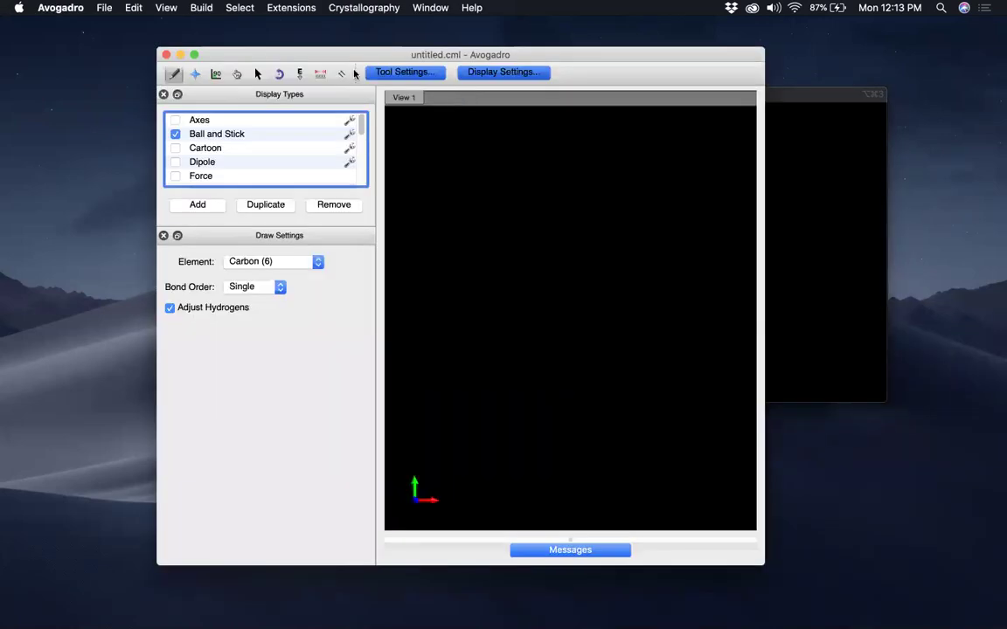
pyautogui.moveTo(249, 118); pyautogui.dragTo(287, 101)
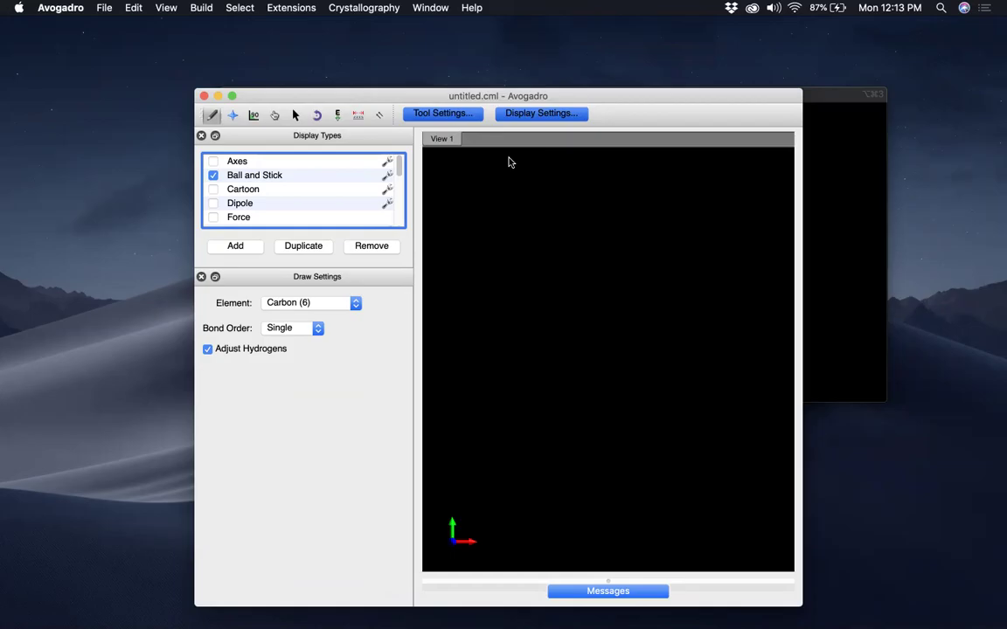
pyautogui.click(429, 113)
pyautogui.click(568, 114)
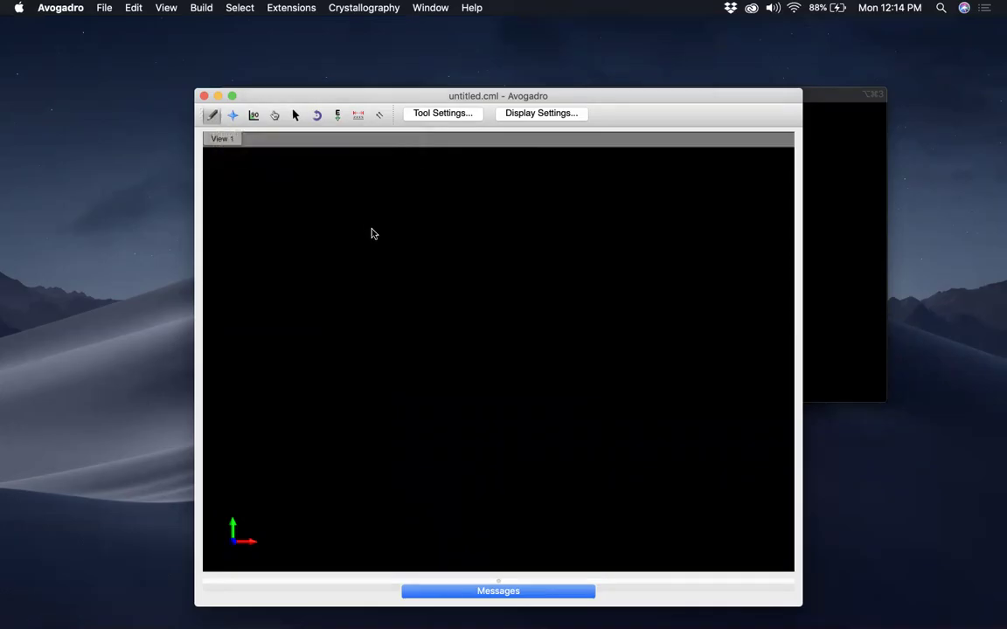
# Go through the Navigation, Bond Centric Manipulation, Manipulation and Selection tools, reading their usage descriptions
pyautogui.click(233, 115)
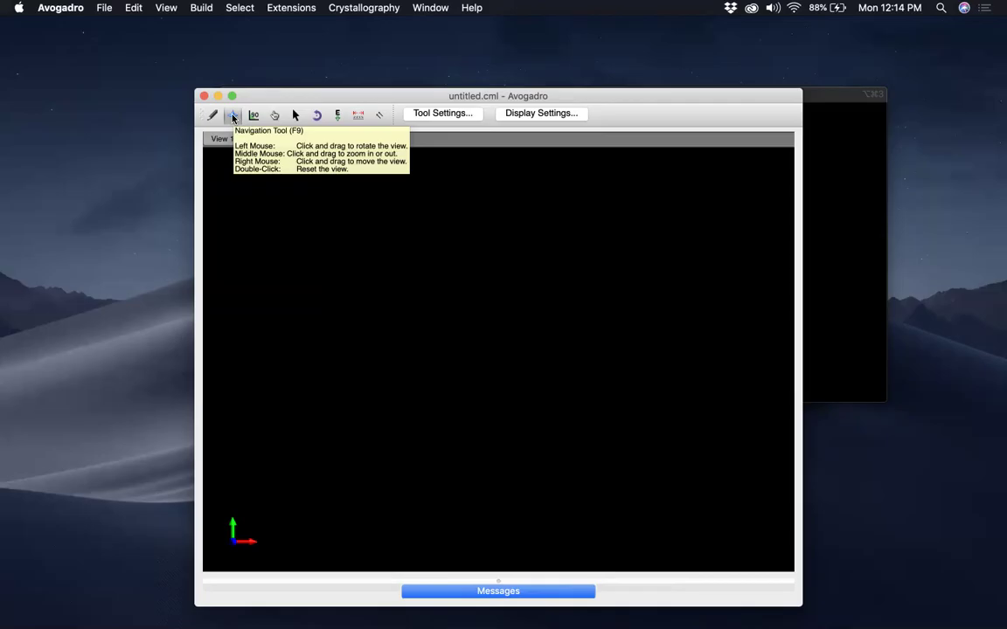
pyautogui.click(234, 117)
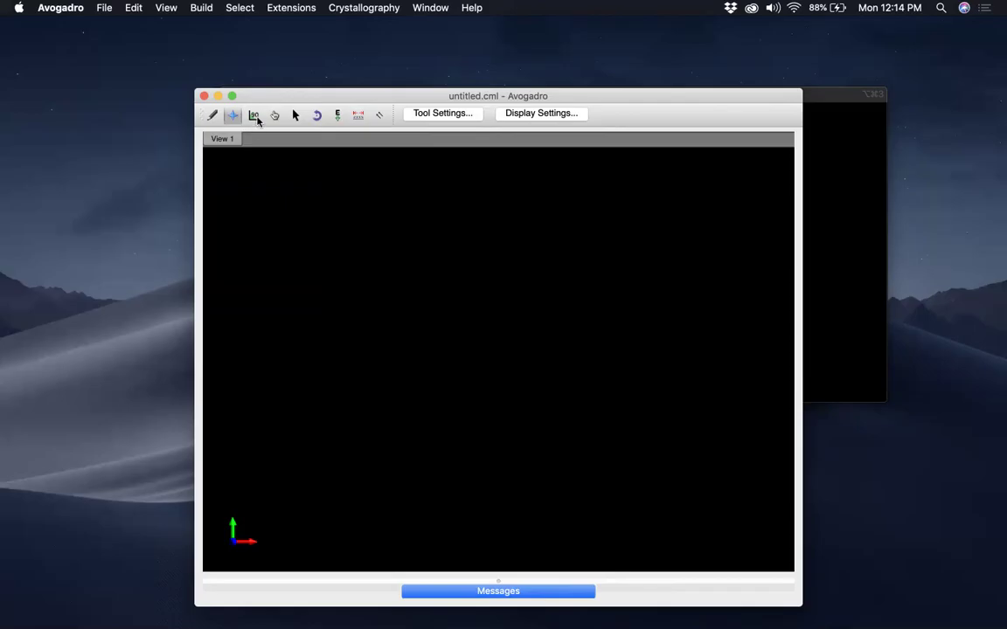
pyautogui.click(256, 117)
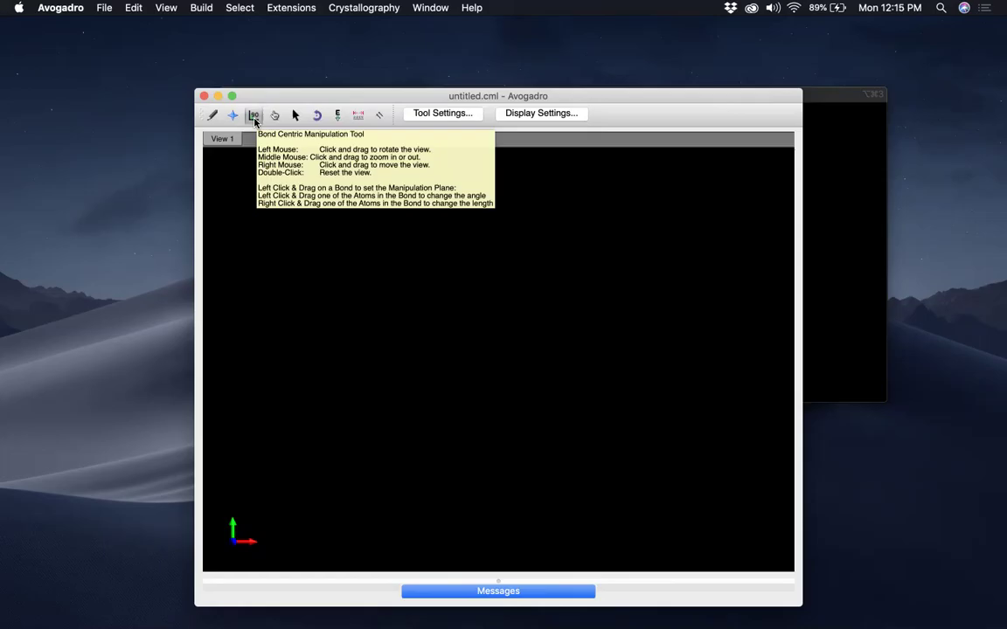
pyautogui.click(273, 116)
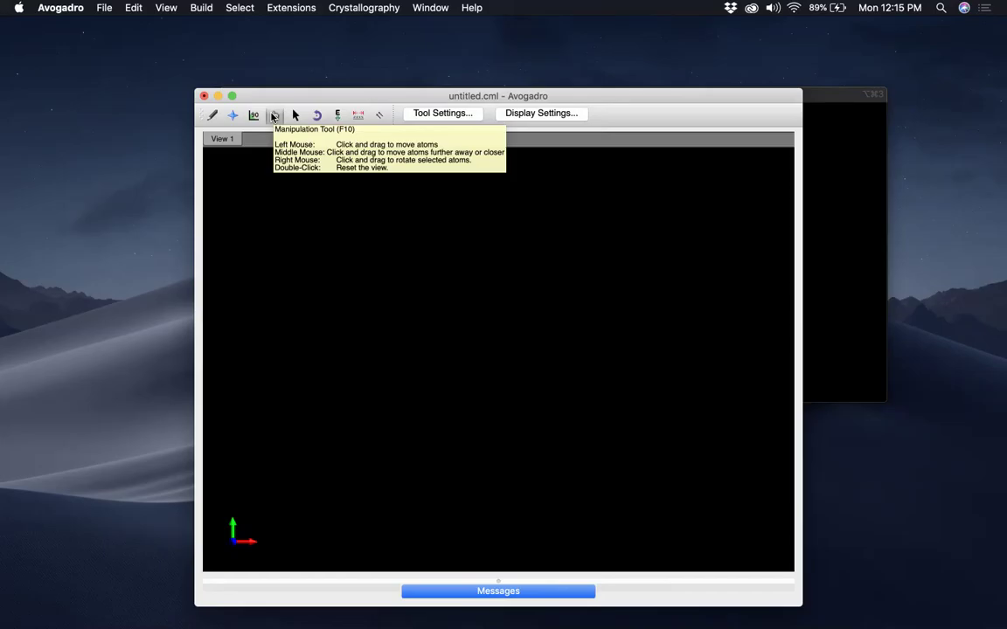
pyautogui.click(273, 116)
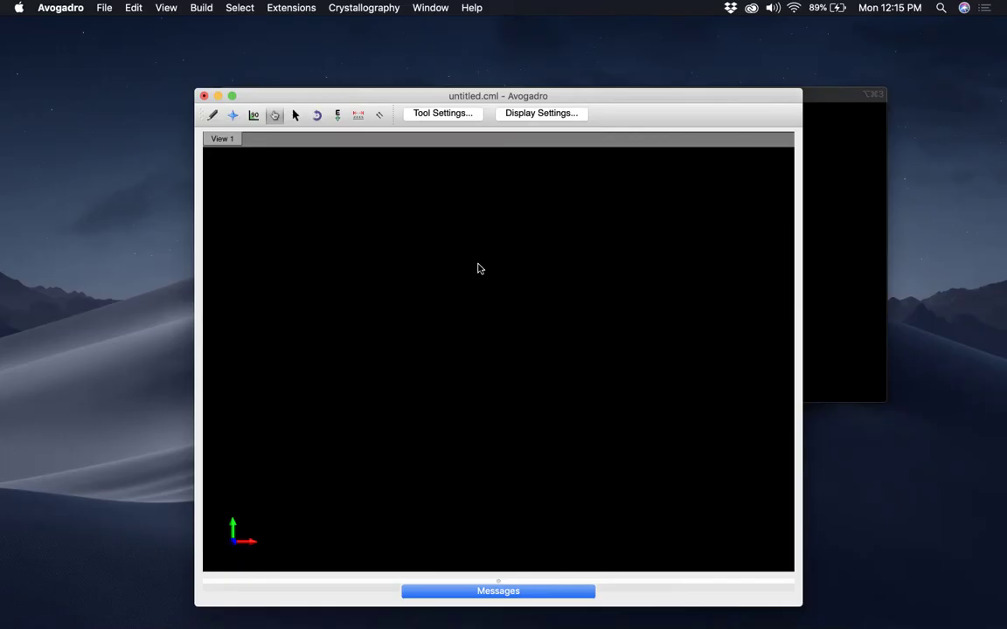
pyautogui.click(295, 117)
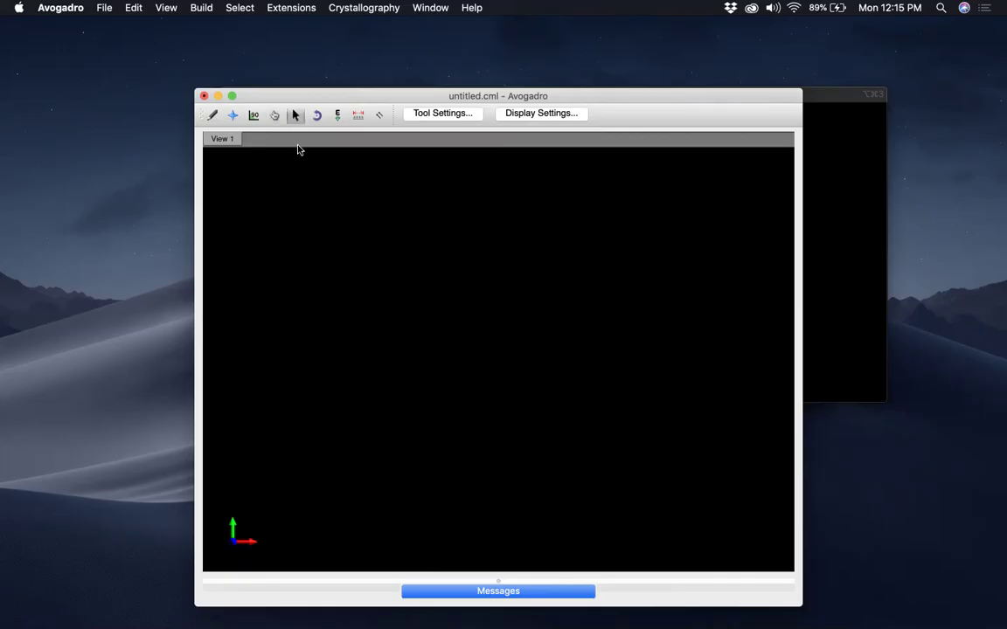
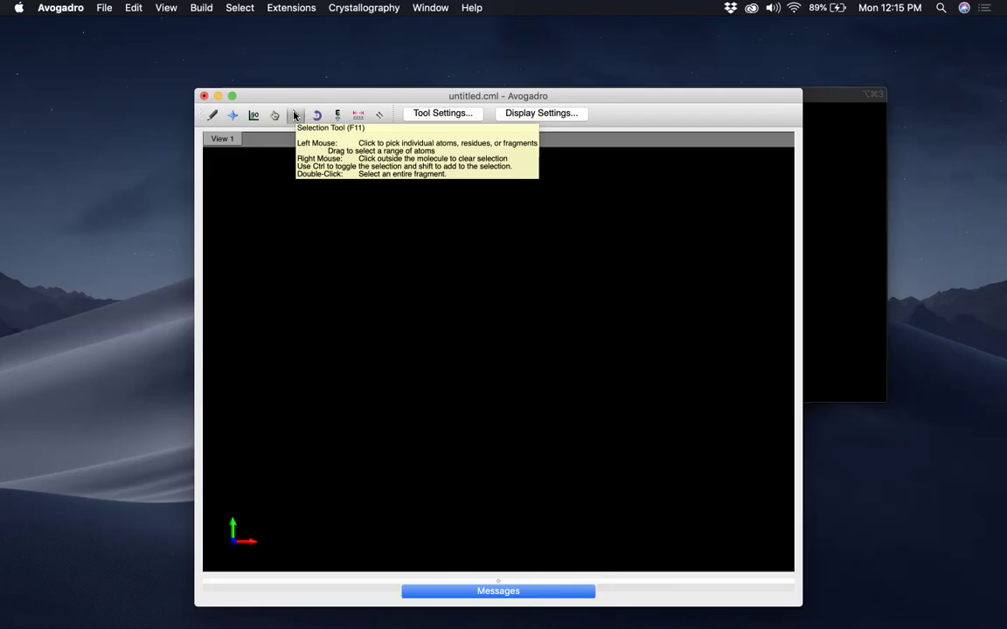
pyautogui.click(295, 115)
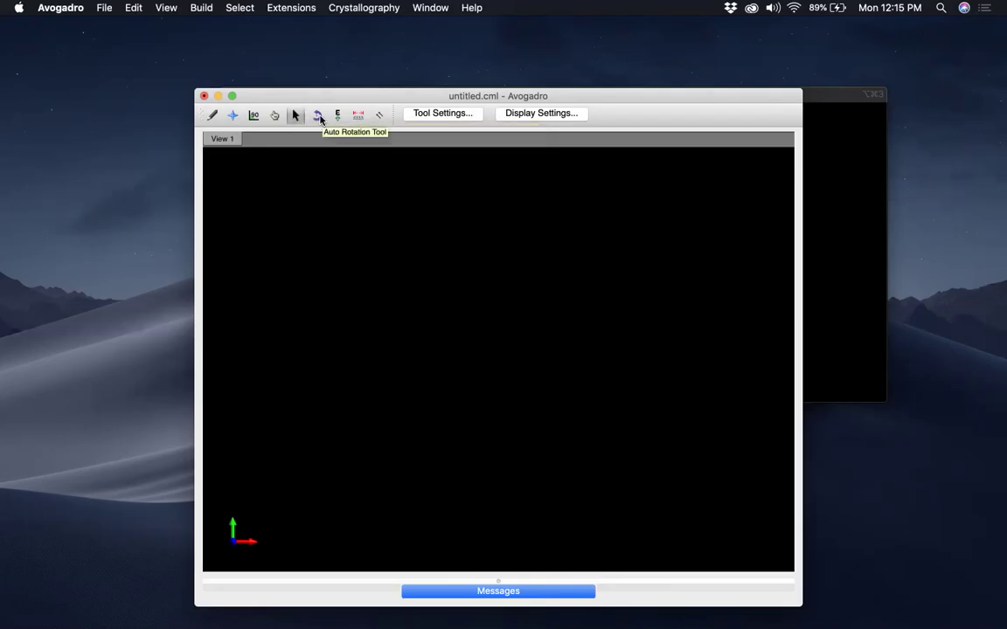
# Go through the Auto Rotation, Auto Optimization, Measure and Align tools, activating each one
pyautogui.click(319, 118)
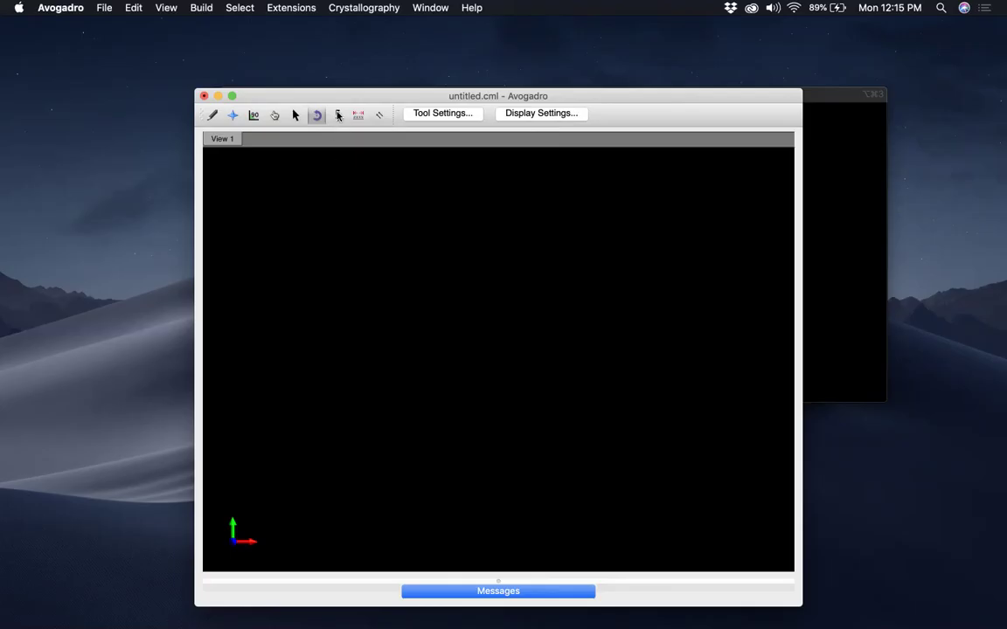
pyautogui.click(338, 116)
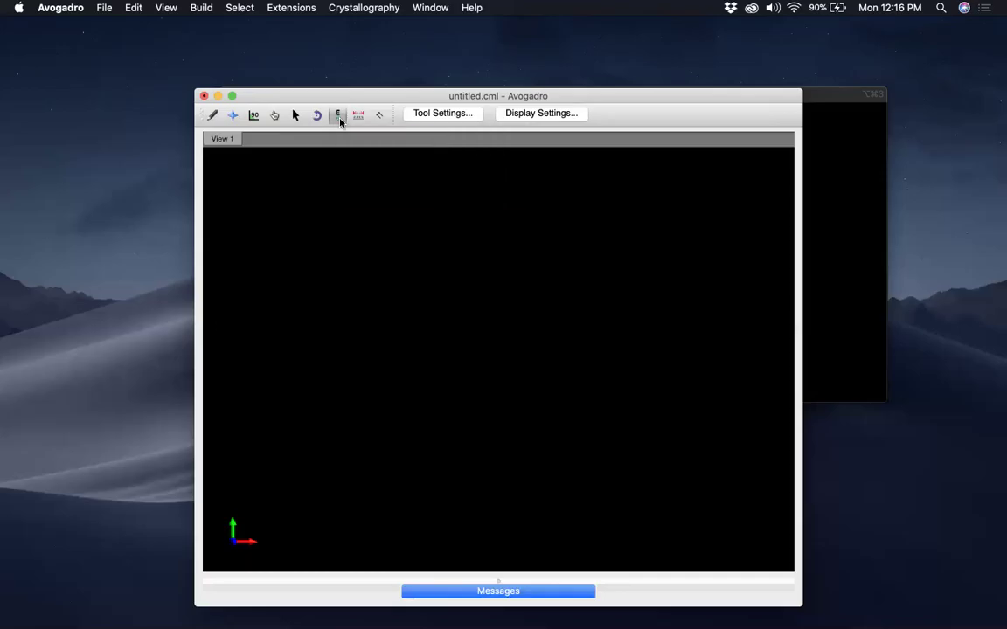
pyautogui.click(338, 117)
pyautogui.click(358, 118)
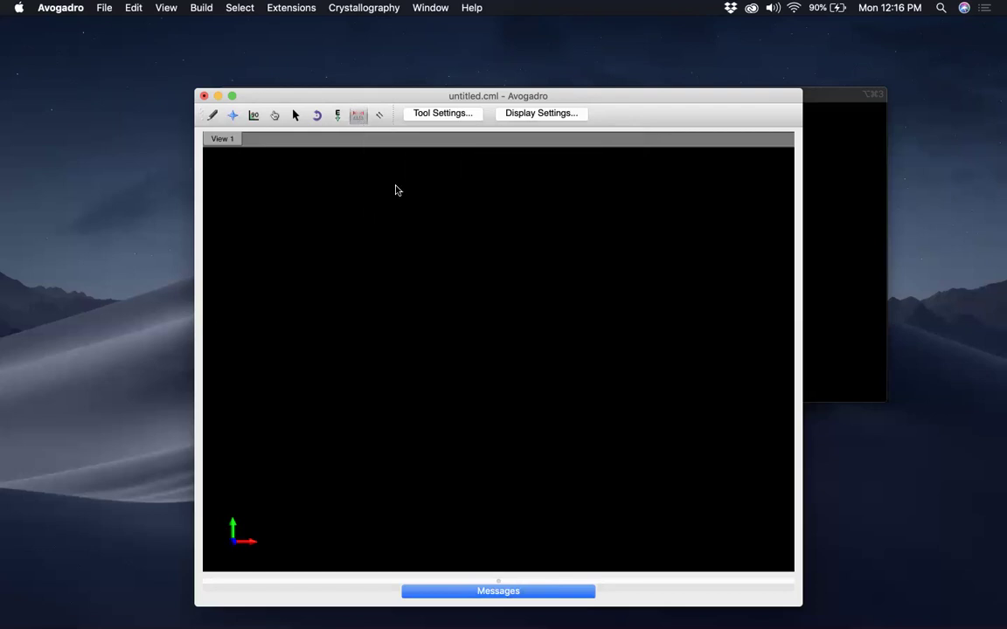
pyautogui.click(379, 115)
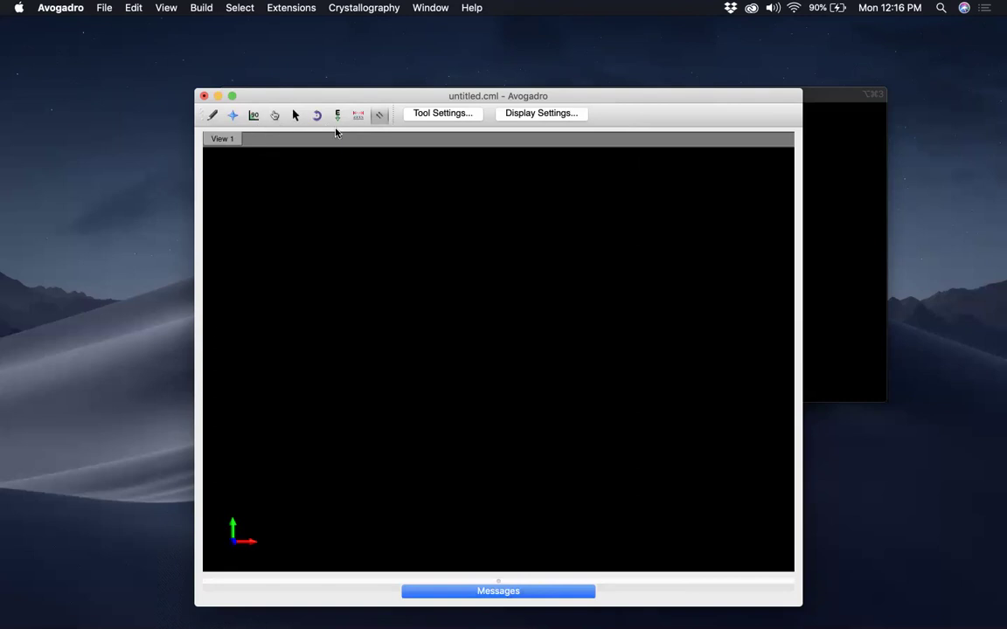
# Show the tool settings pane and review the settings offered for each tool from Align to Draw
pyautogui.click(451, 118)
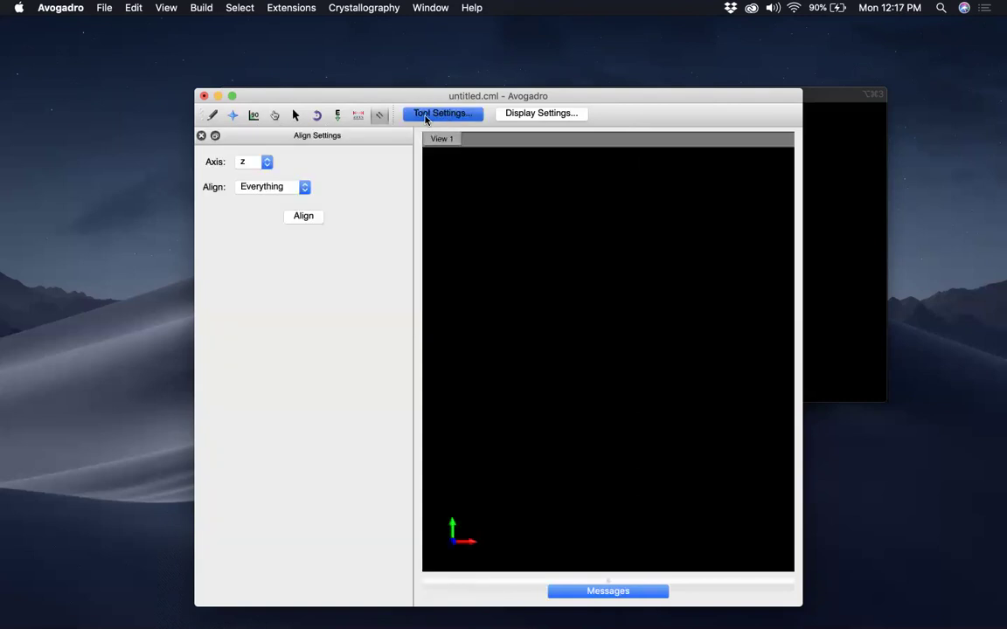
pyautogui.click(212, 115)
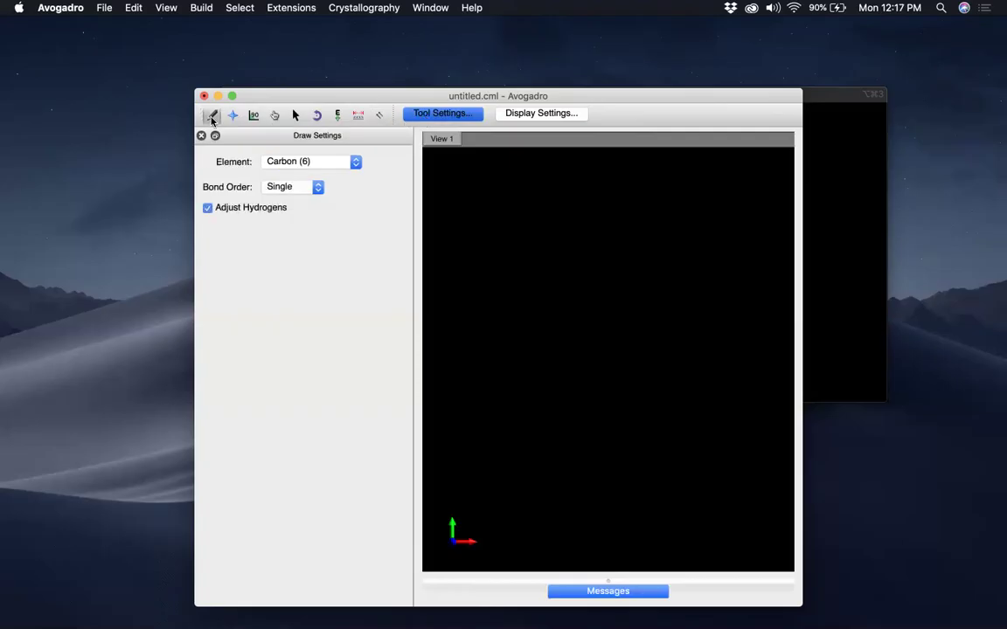
pyautogui.click(377, 118)
pyautogui.click(358, 116)
pyautogui.click(337, 117)
pyautogui.click(316, 116)
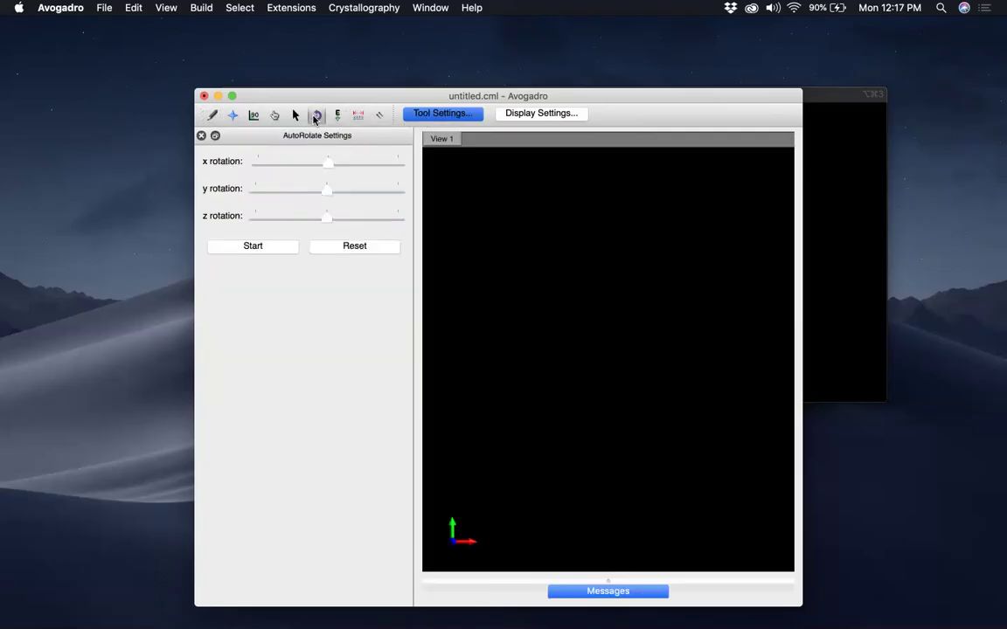
pyautogui.click(296, 117)
pyautogui.click(275, 116)
pyautogui.click(253, 116)
pyautogui.click(232, 116)
pyautogui.click(212, 116)
# Open the Auto Optimization tool's settings and look at its force field choices
pyautogui.click(337, 116)
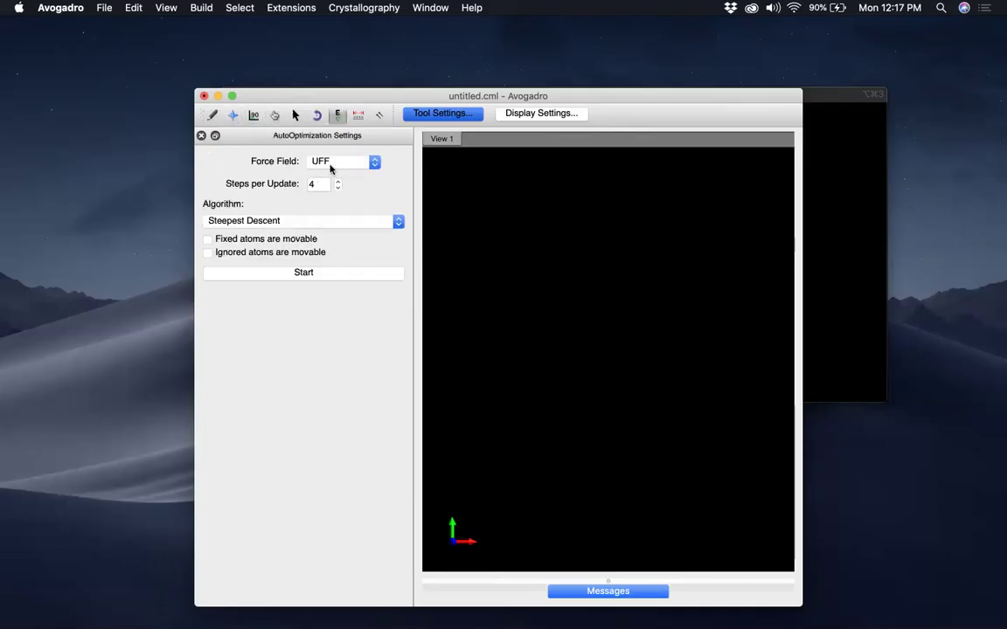
pyautogui.click(339, 165)
pyautogui.click(292, 112)
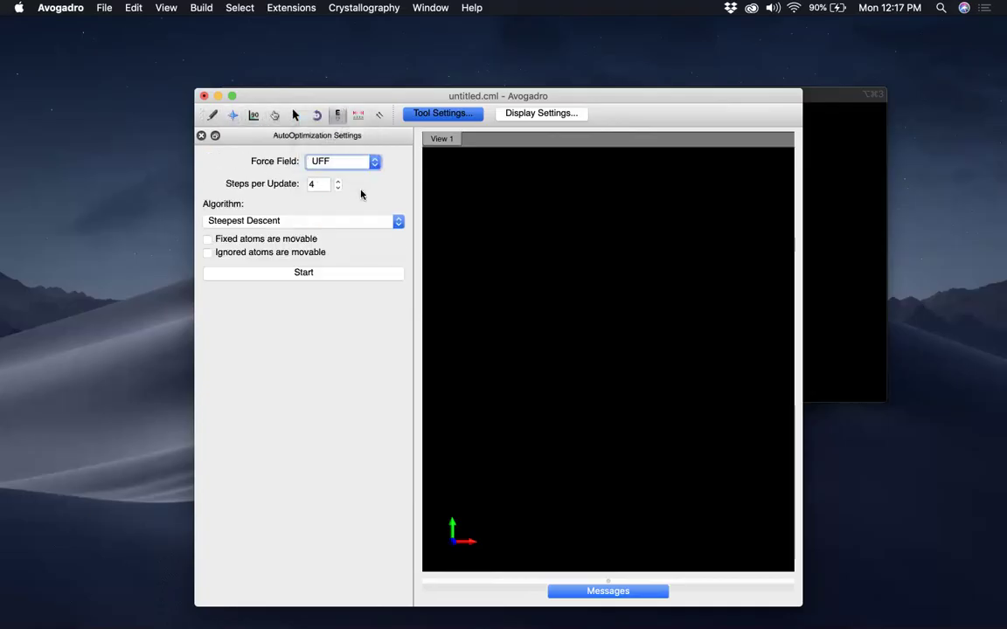
# Set the Draw tool's element to Palladium (46) from the periodic table
pyautogui.click(209, 118)
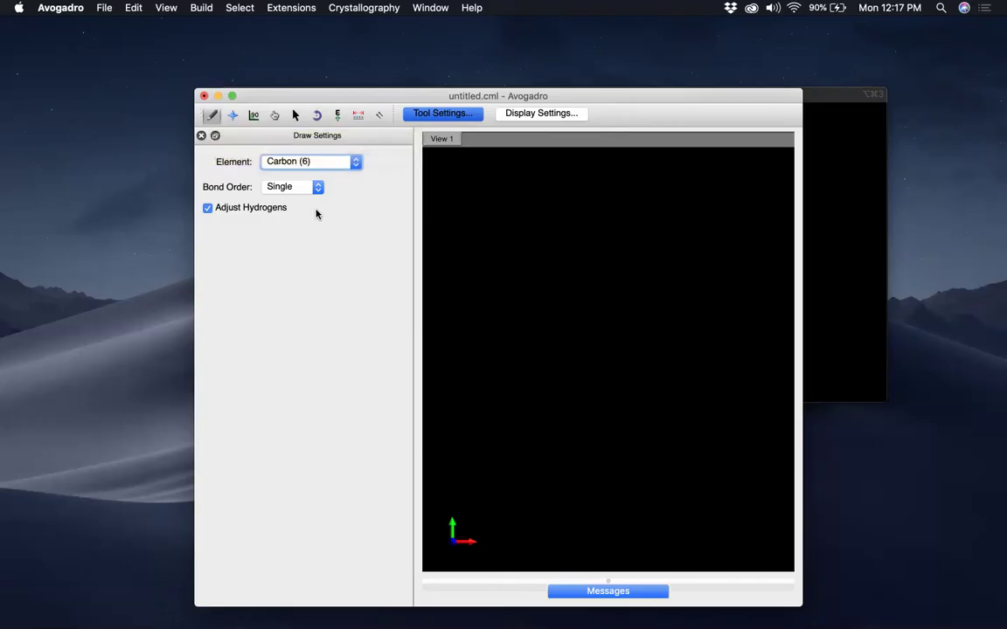
pyautogui.click(280, 161)
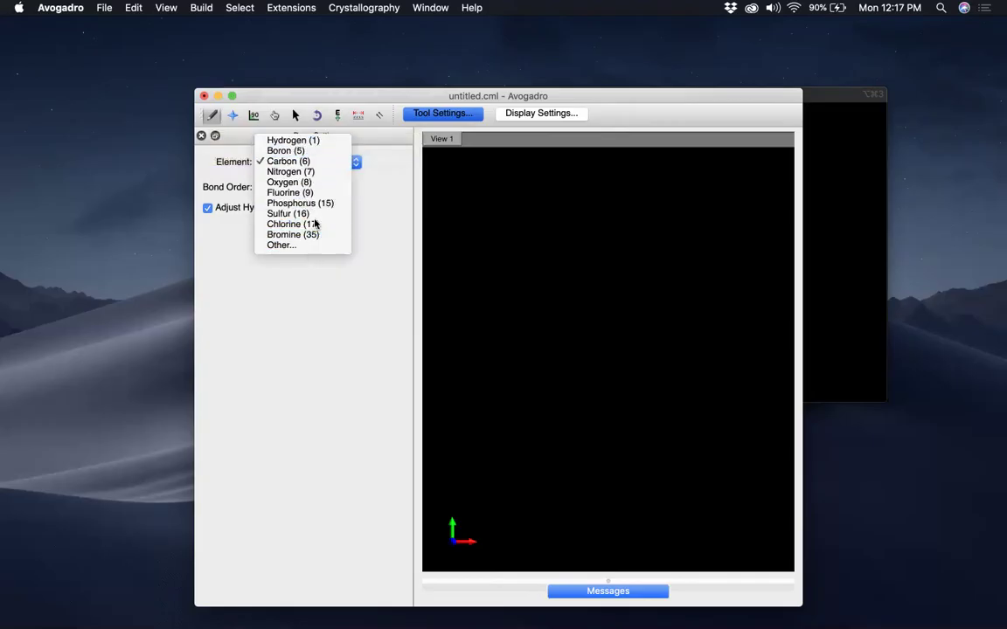
pyautogui.click(311, 247)
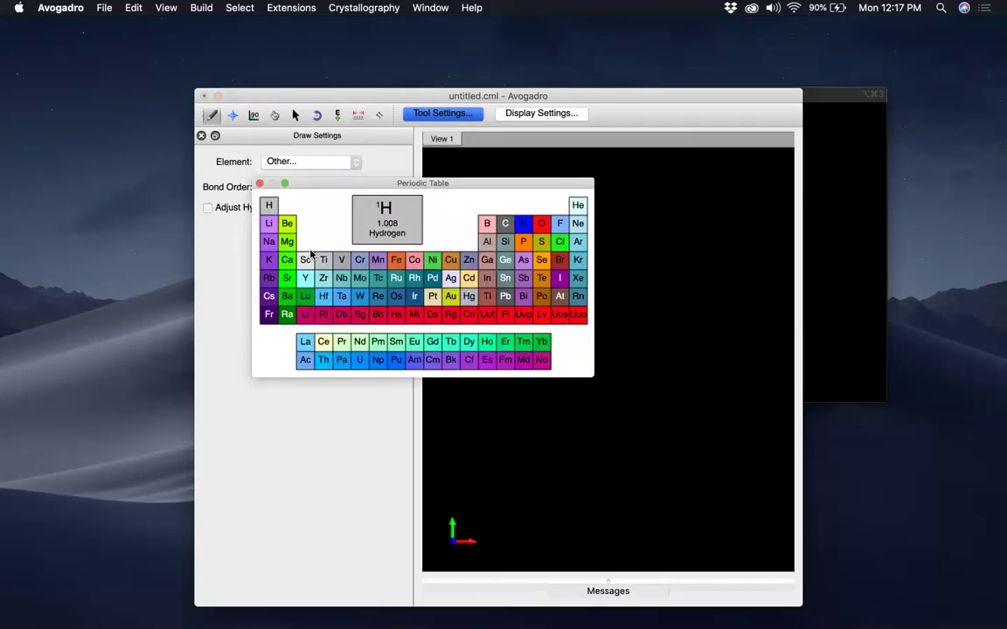
pyautogui.moveTo(331, 185); pyautogui.dragTo(407, 185)
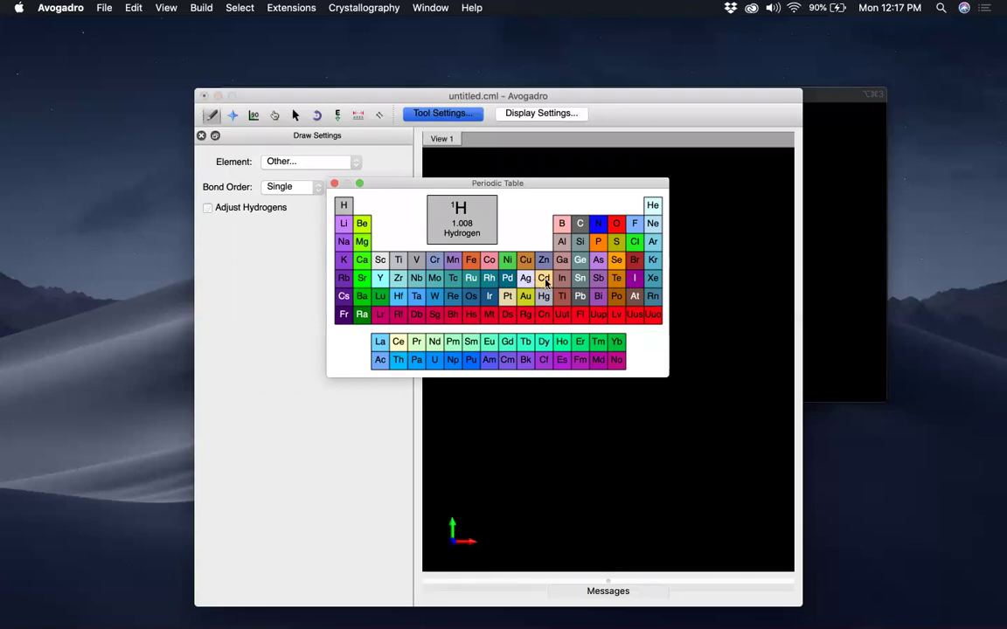
pyautogui.click(510, 280)
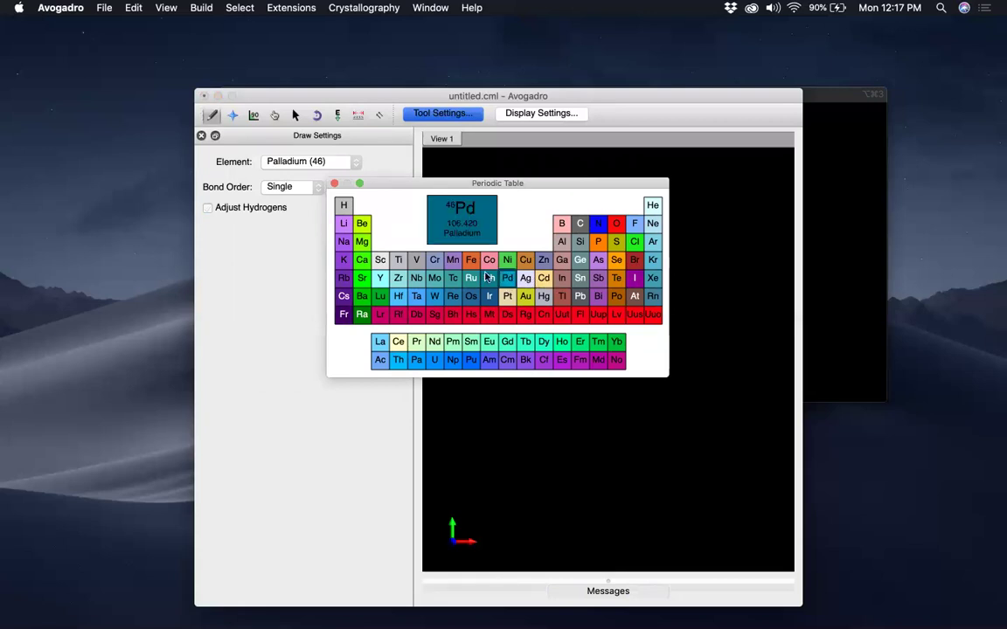
pyautogui.click(333, 185)
# Pick Thallium (81) from the periodic table as the drawing element, and switch the element back to Carbon (6)
pyautogui.click(306, 162)
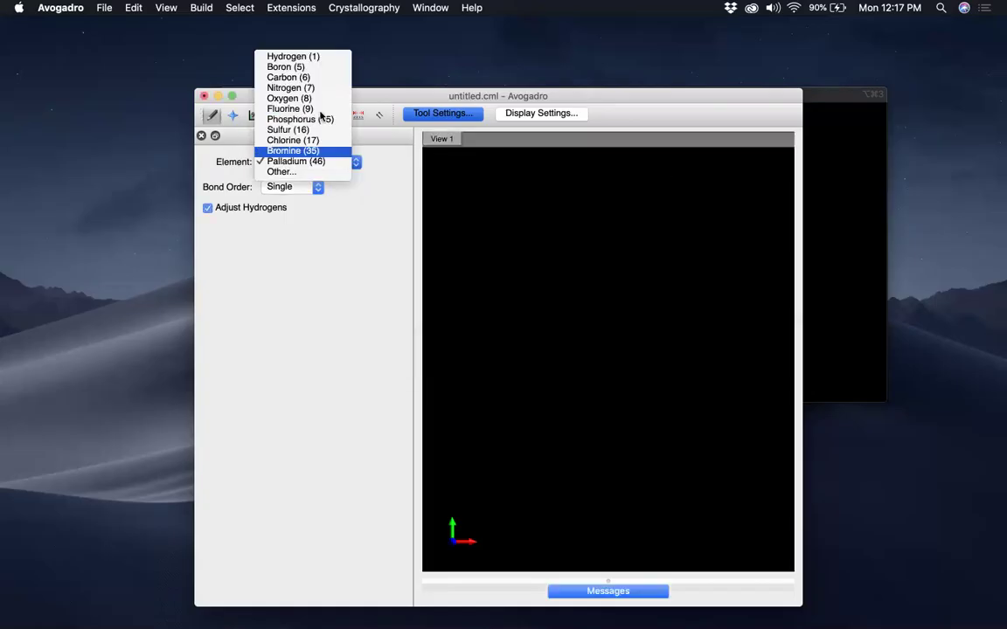
pyautogui.click(313, 172)
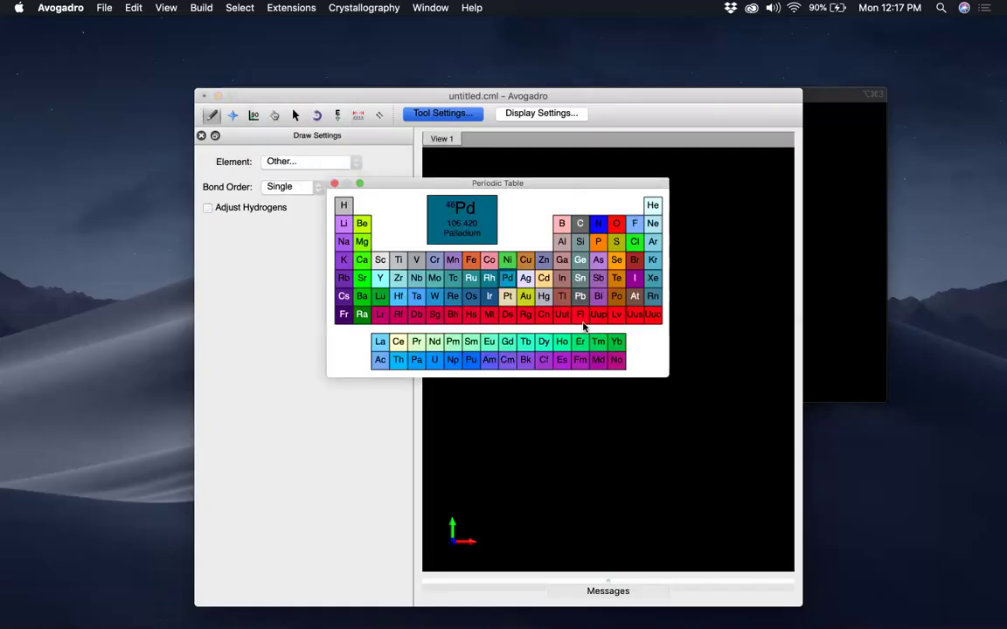
pyautogui.click(561, 296)
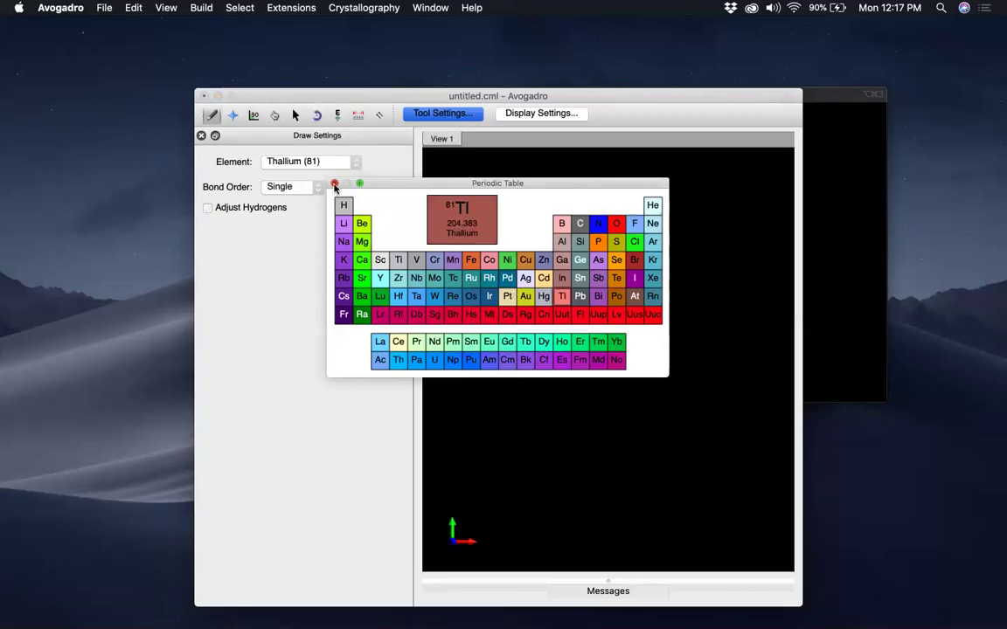
pyautogui.click(302, 163)
pyautogui.click(307, 162)
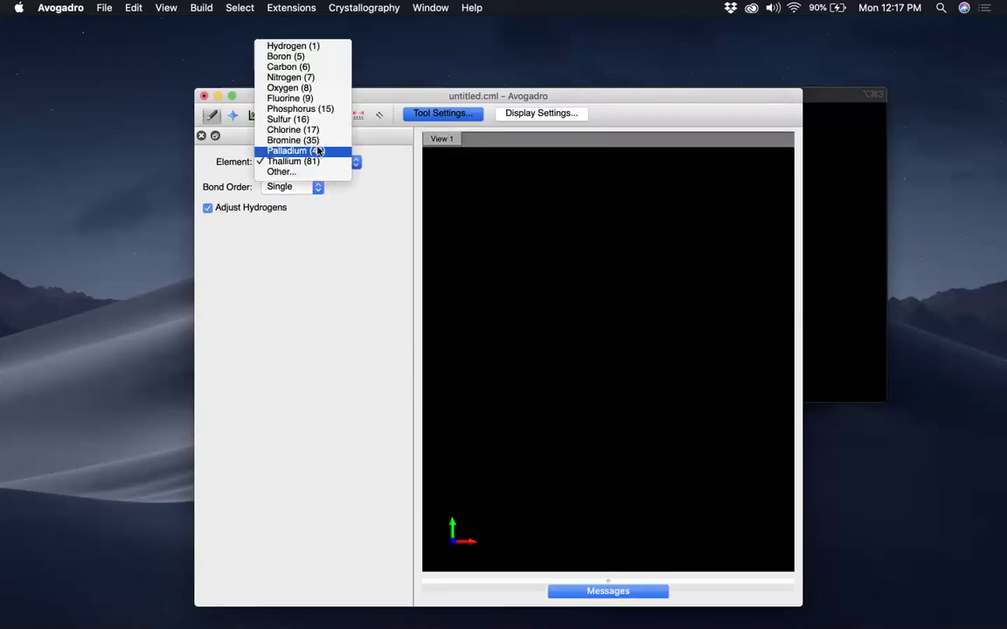
pyautogui.click(312, 69)
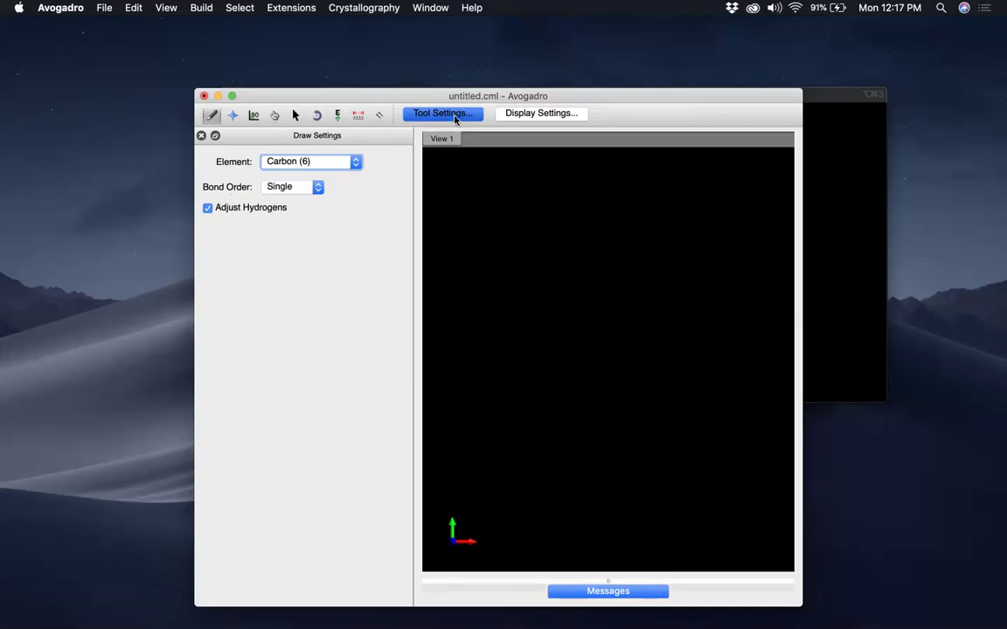
# Show the display settings pane and arrange the Draw Settings above the Display Types
pyautogui.click(556, 116)
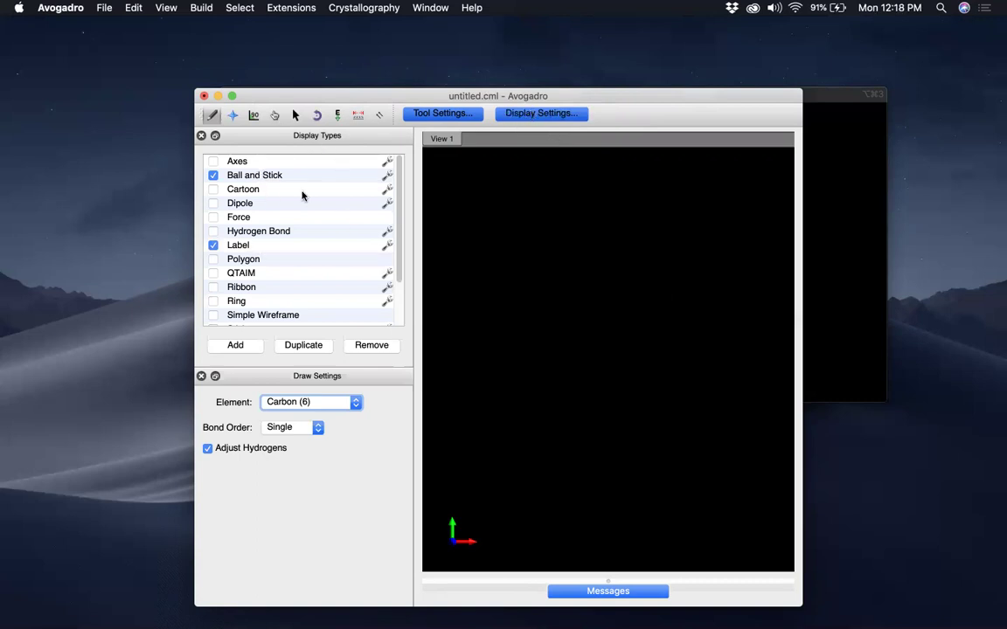
pyautogui.moveTo(266, 376); pyautogui.dragTo(266, 128)
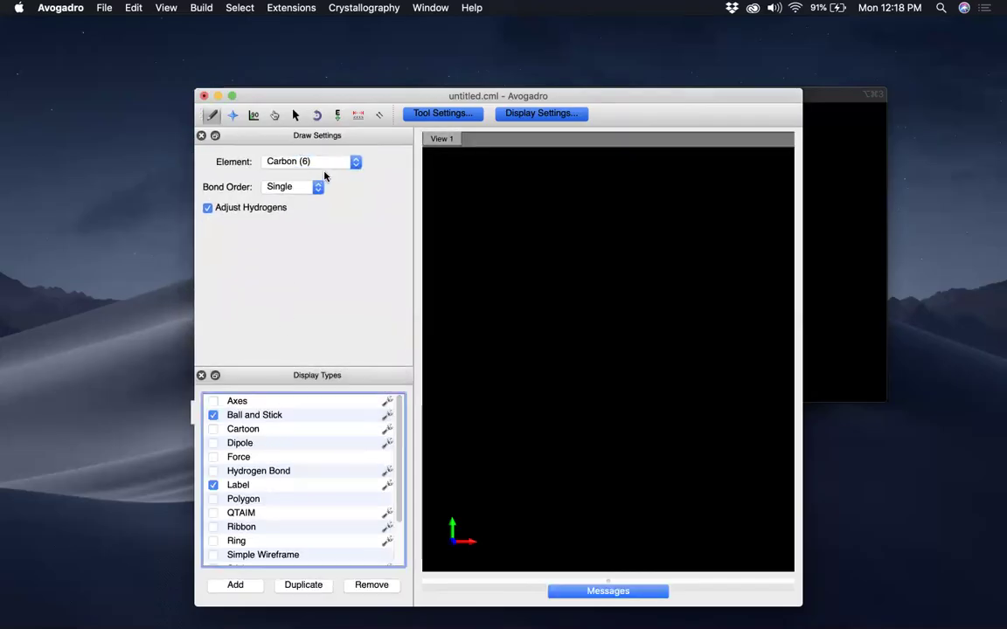
# Rearrange the settings panes so that Draw Settings sits beneath the Display Types list
pyautogui.moveTo(350, 138)
pyautogui.mouseDown()
pyautogui.moveTo(399, 405)
pyautogui.moveTo(333, 406)
pyautogui.mouseUp()
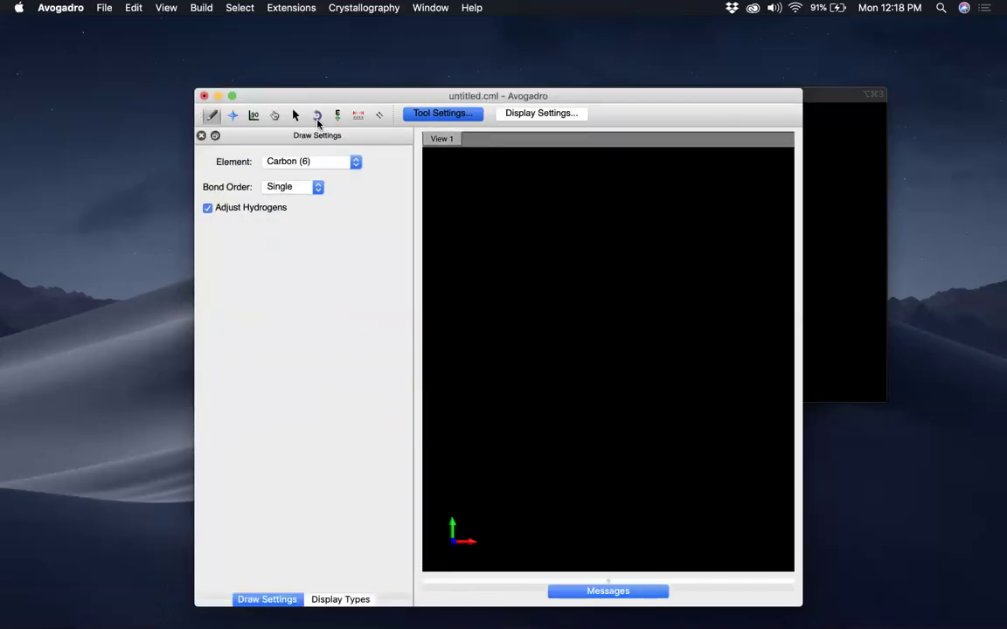
pyautogui.moveTo(317, 135)
pyautogui.mouseDown()
pyautogui.moveTo(317, 398)
pyautogui.moveTo(301, 402)
pyautogui.mouseUp()
pyautogui.click(200, 135)
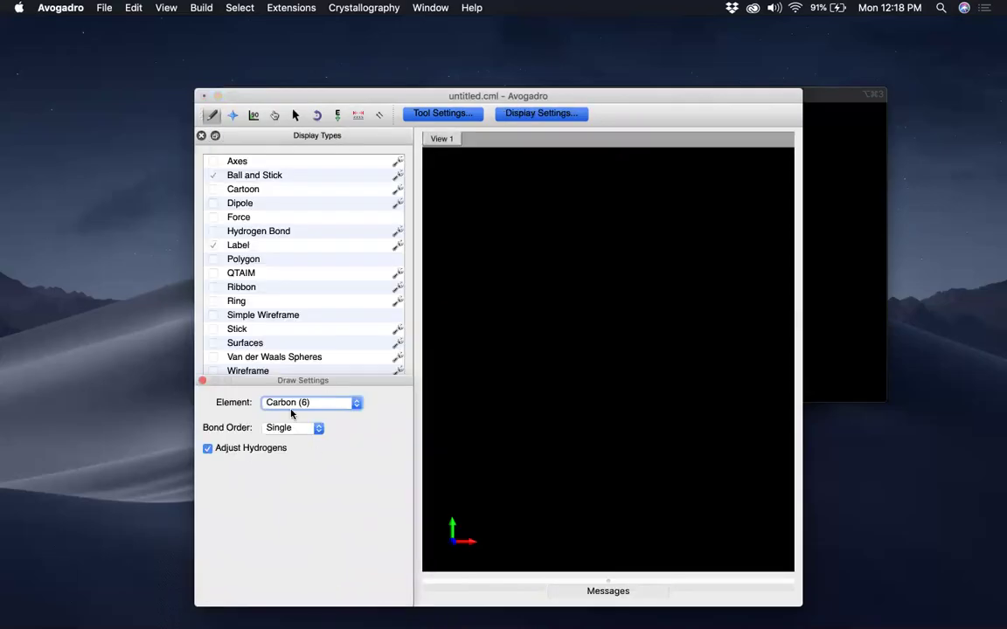
pyautogui.click(215, 136)
pyautogui.moveTo(210, 109)
pyautogui.mouseDown()
pyautogui.moveTo(247, 210)
pyautogui.moveTo(240, 145)
pyautogui.mouseUp()
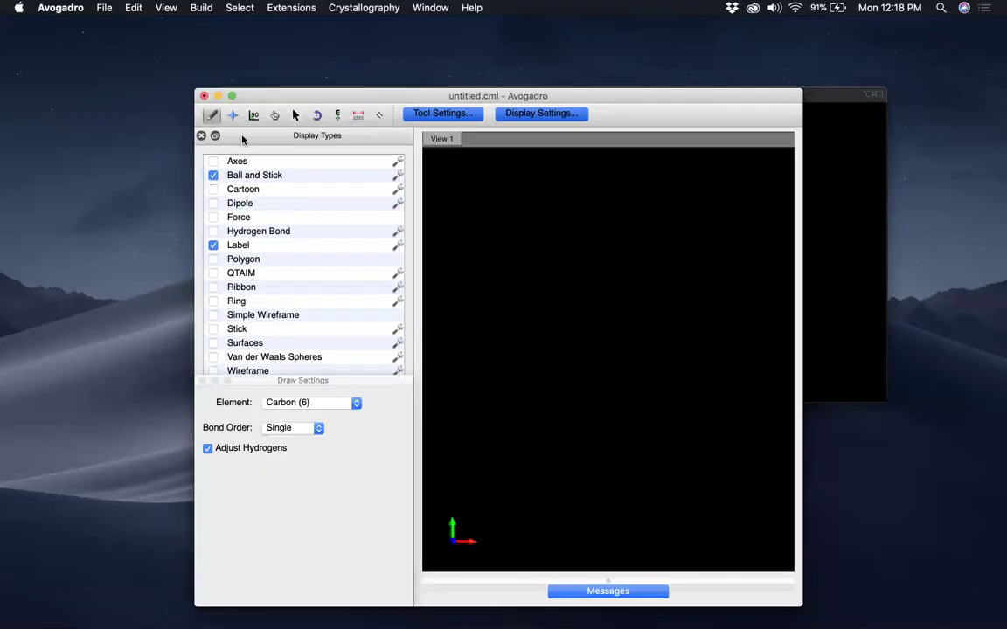
pyautogui.moveTo(229, 382)
pyautogui.mouseDown()
pyautogui.moveTo(243, 441)
pyautogui.moveTo(200, 319)
pyautogui.mouseUp()
# Detach the Display Types pane, then hide and reshow both the tool settings and display settings panes
pyautogui.click(210, 137)
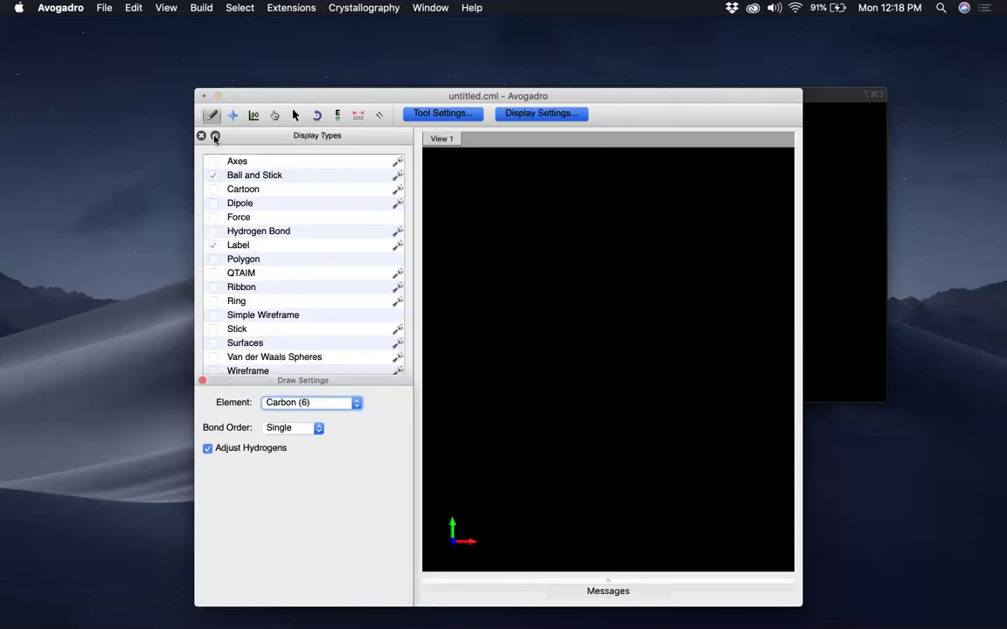
pyautogui.click(214, 137)
pyautogui.click(202, 121)
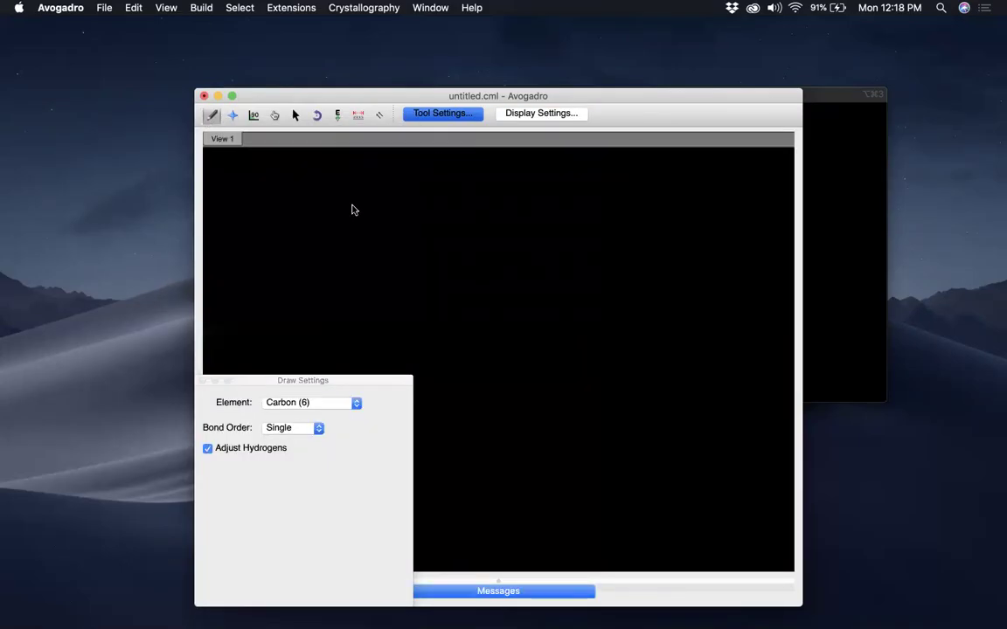
pyautogui.click(202, 381)
pyautogui.click(459, 118)
pyautogui.click(540, 113)
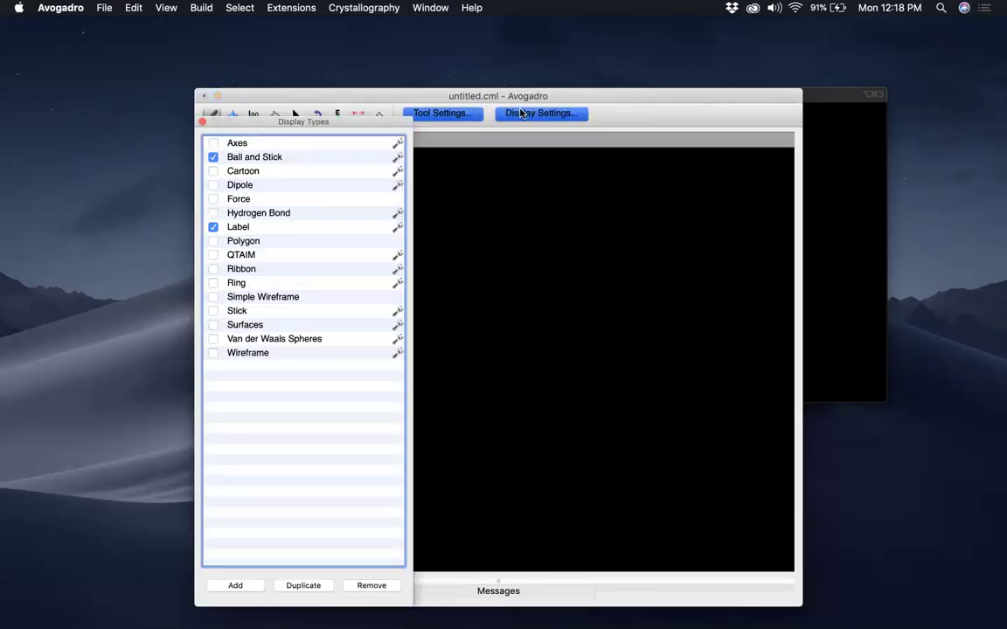
# Dock the Display Types pane above the Draw Settings and reposition the main window slightly
pyautogui.moveTo(271, 122); pyautogui.dragTo(291, 124)
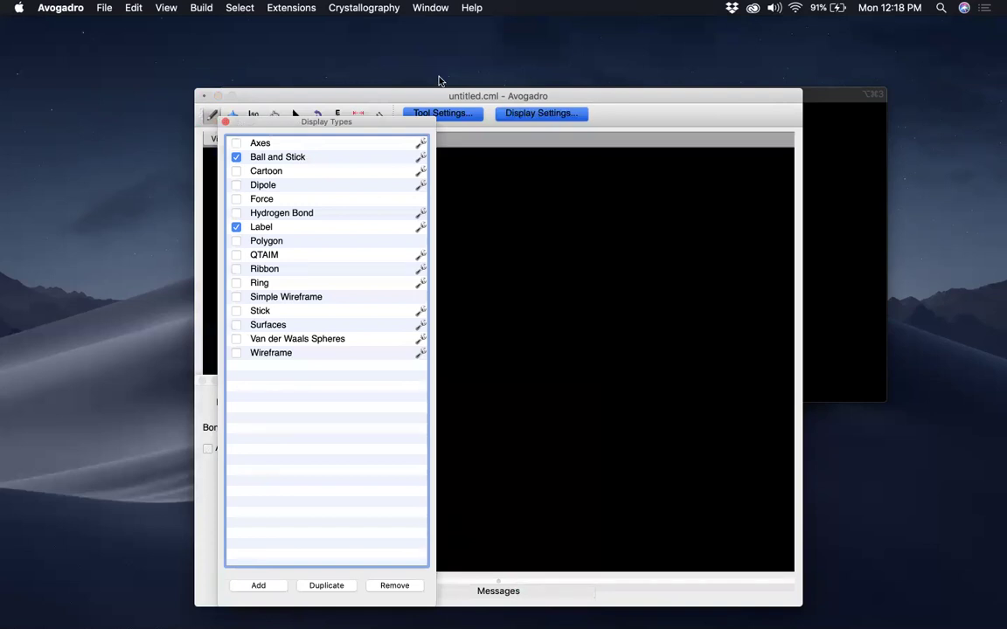
pyautogui.click(715, 55)
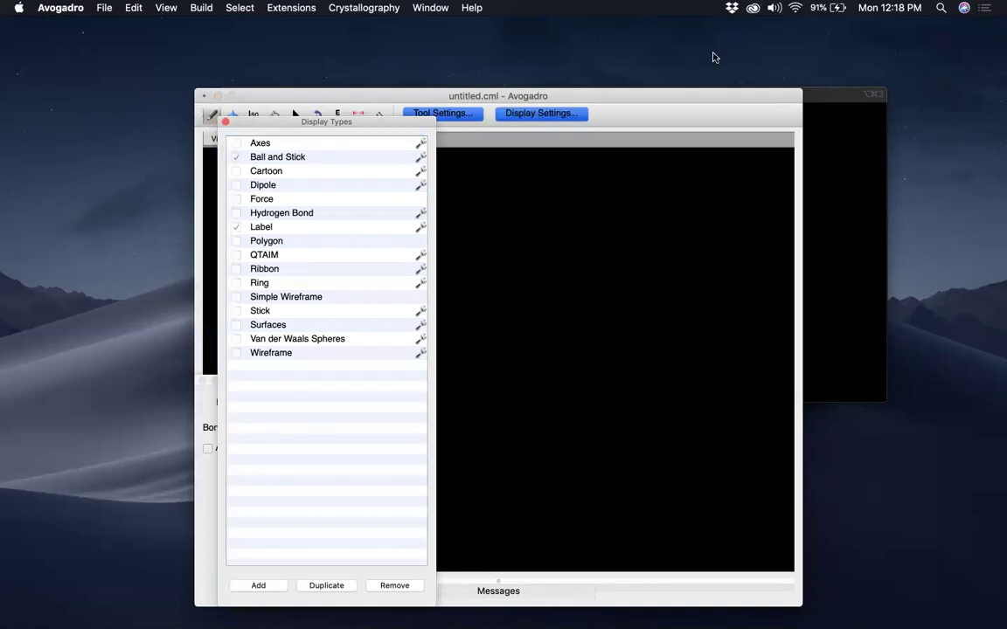
pyautogui.click(730, 128)
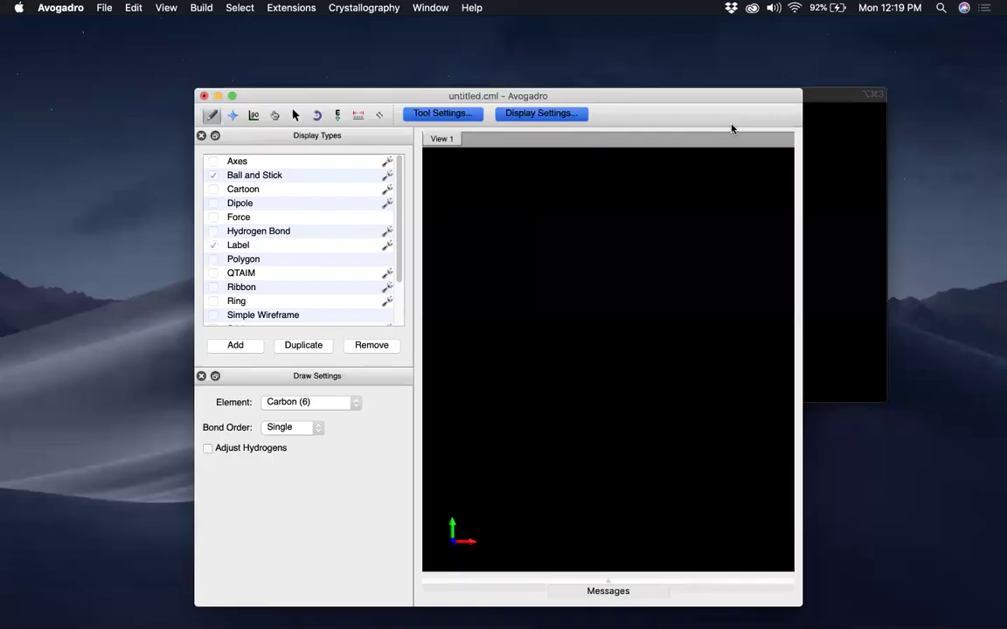
pyautogui.doubleClick(329, 85)
pyautogui.moveTo(223, 24)
pyautogui.mouseDown()
pyautogui.moveTo(223, 111)
pyautogui.moveTo(260, 170)
pyautogui.moveTo(286, 58)
pyautogui.moveTo(289, 100)
pyautogui.mouseUp()
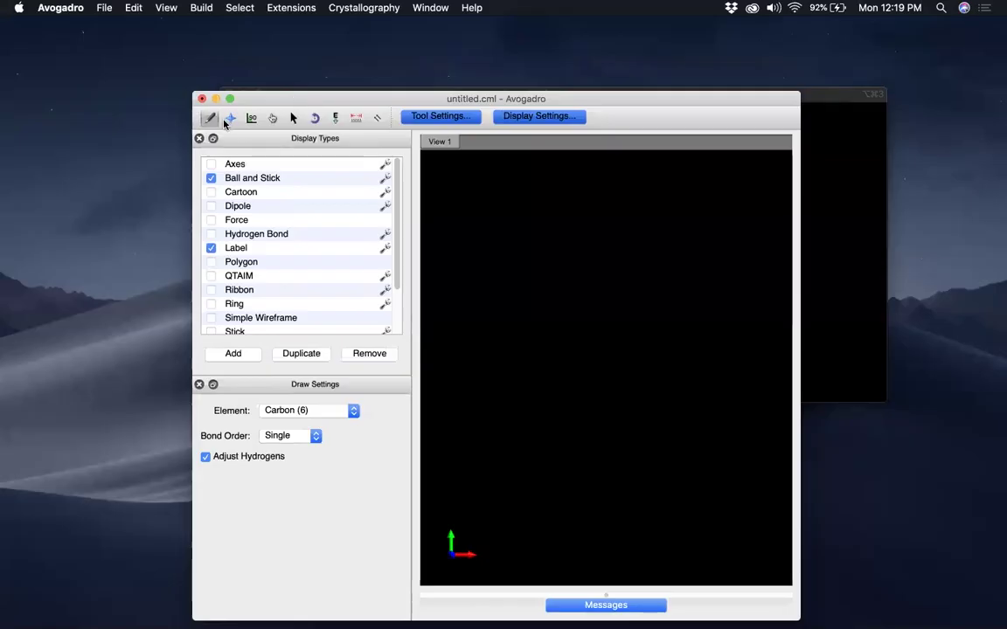
# Draw a carbon atom with automatic hydrogens in the empty view and rotate the molecule with the Navigate tool
pyautogui.click(236, 220)
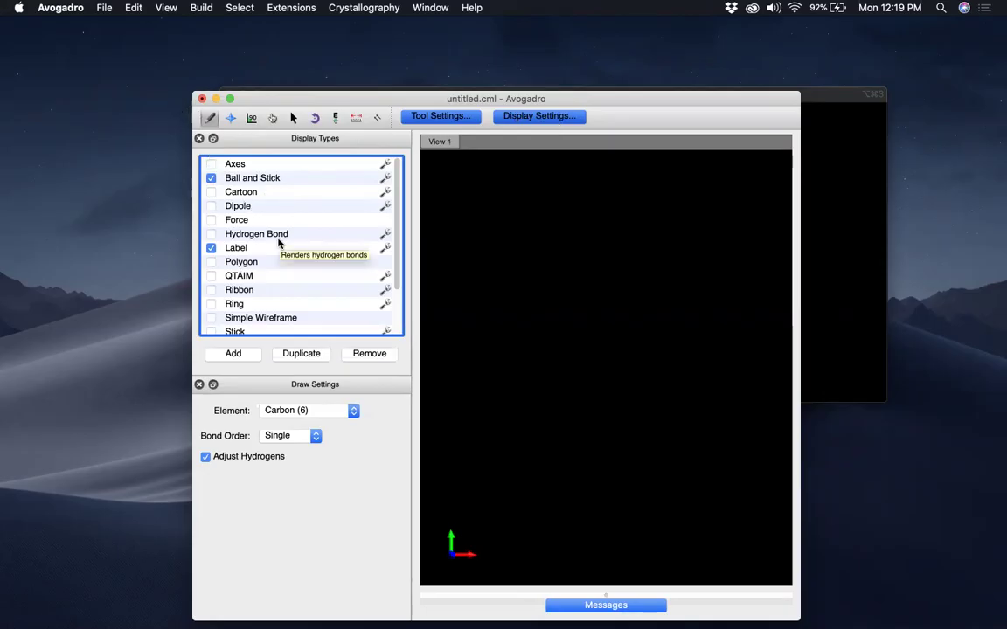
pyautogui.click(559, 321)
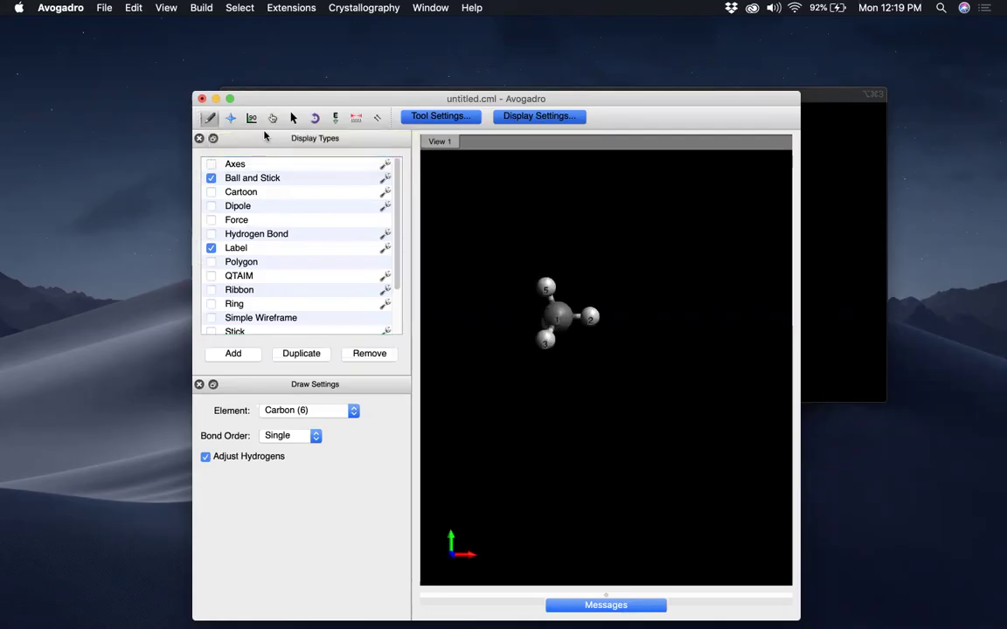
pyautogui.click(230, 117)
pyautogui.moveTo(470, 271); pyautogui.dragTo(673, 273)
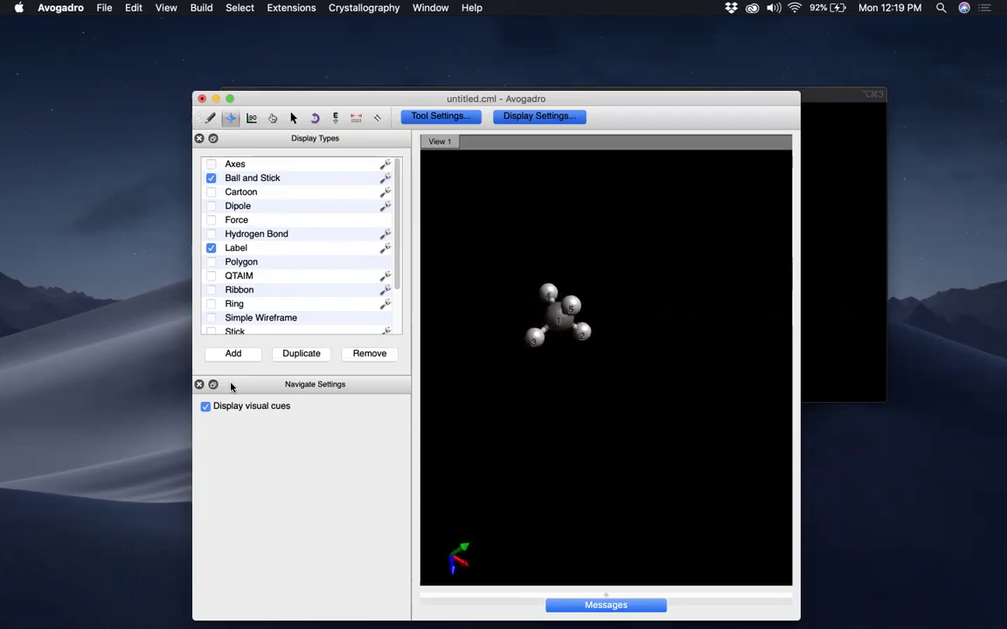
pyautogui.scroll(-3, 257, 213)
pyautogui.scroll(3, 257, 212)
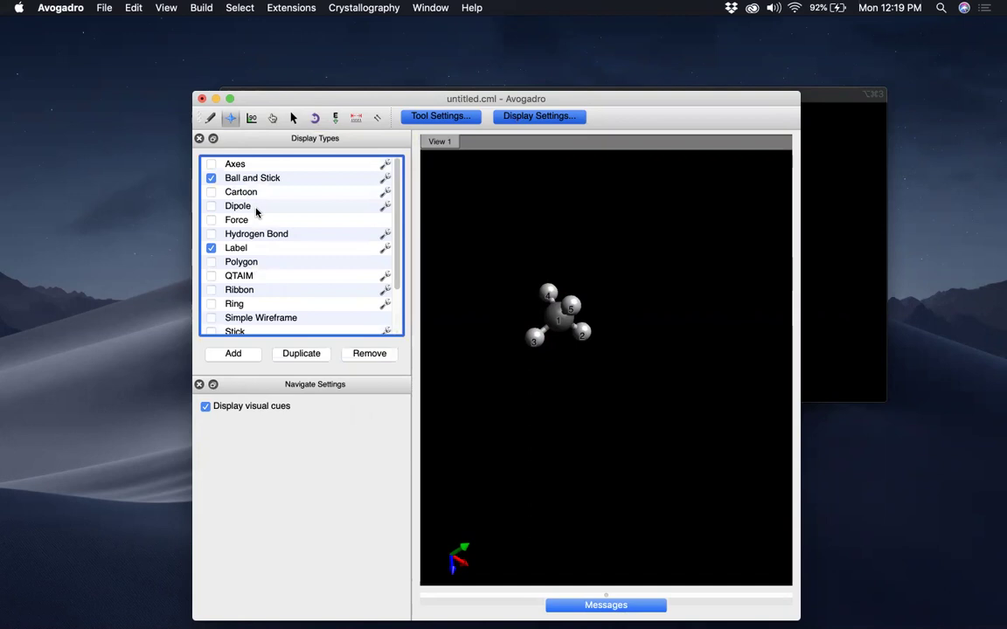
# Turn off Adjust Hydrogens and draw a second carbon atom single-bonded to carbon 1
pyautogui.click(210, 117)
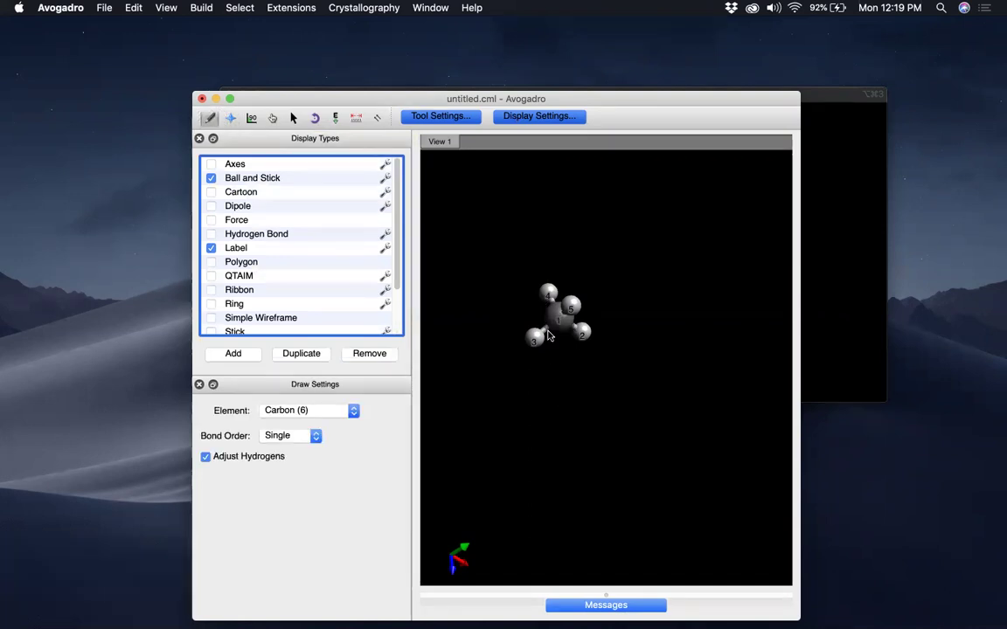
pyautogui.click(204, 457)
pyautogui.click(213, 118)
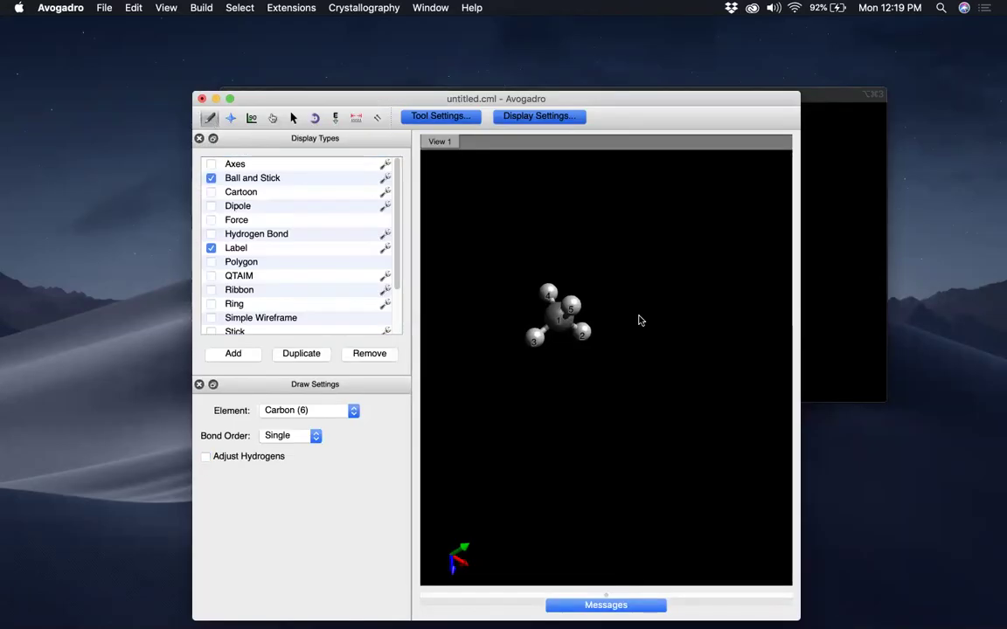
pyautogui.moveTo(554, 323)
pyautogui.mouseDown()
pyautogui.moveTo(673, 353)
pyautogui.moveTo(634, 311)
pyautogui.moveTo(629, 318)
pyautogui.mouseUp()
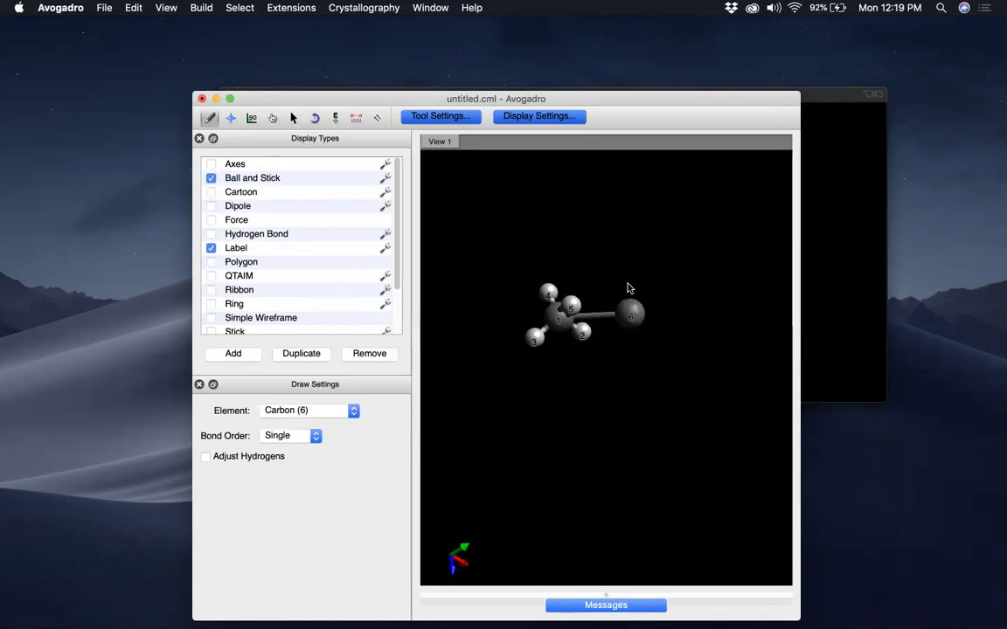
pyautogui.click(230, 118)
pyautogui.moveTo(467, 353); pyautogui.dragTo(582, 288)
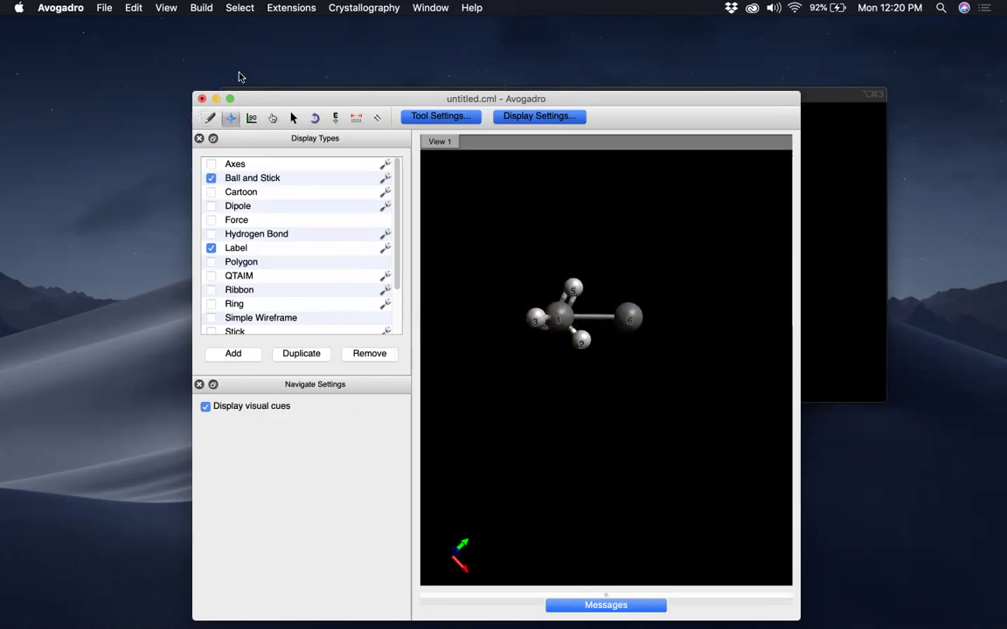
# Cycle the bond between carbons 1 and 6 through double and triple back to single
pyautogui.click(210, 118)
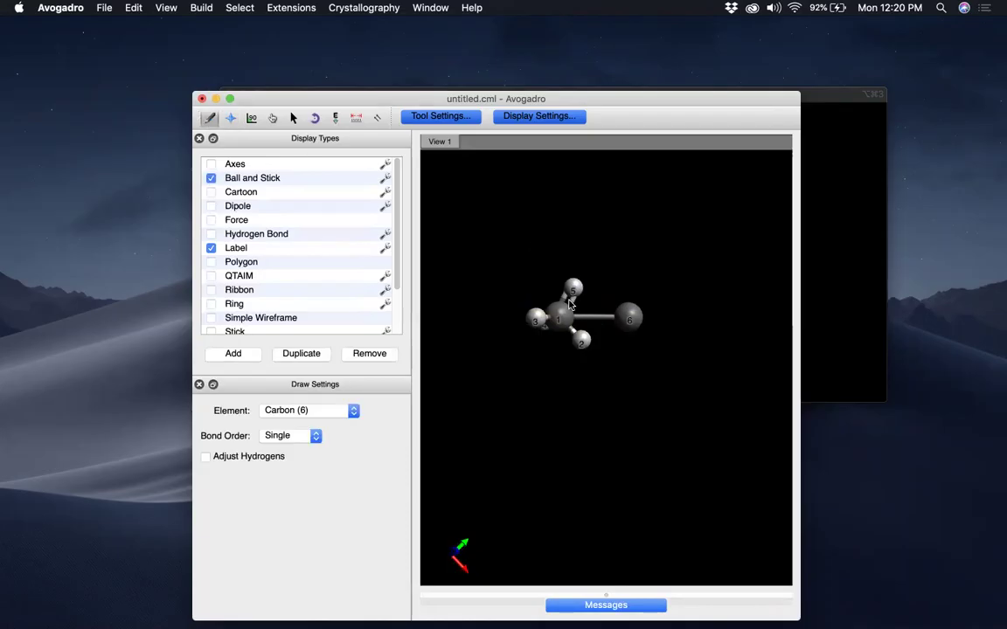
pyautogui.scroll(5, 572, 301)
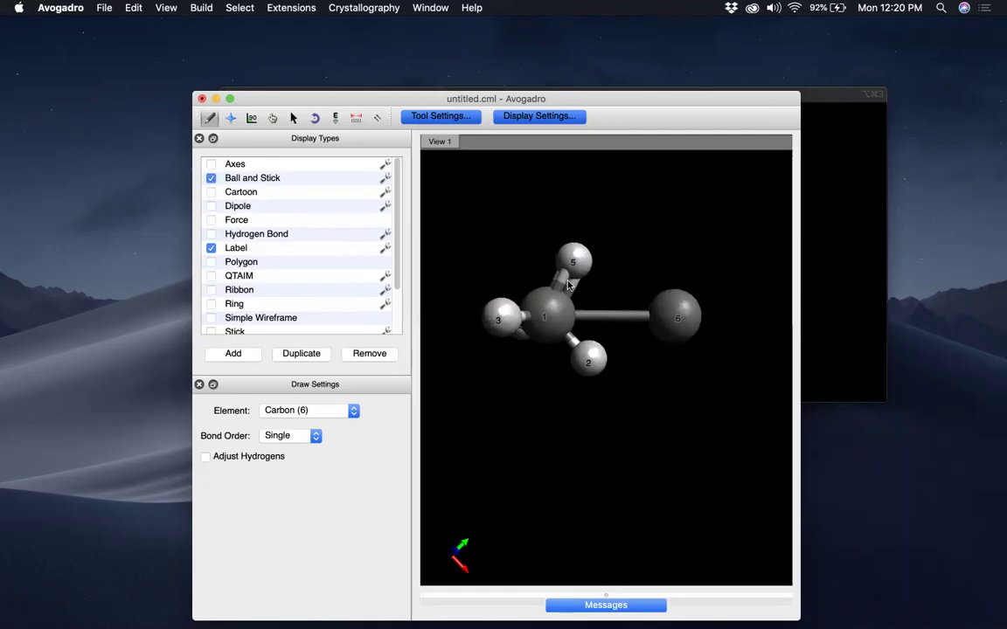
pyautogui.click(231, 118)
pyautogui.moveTo(573, 311)
pyautogui.mouseDown()
pyautogui.moveTo(710, 449)
pyautogui.moveTo(533, 289)
pyautogui.moveTo(559, 202)
pyautogui.moveTo(581, 280)
pyautogui.moveTo(607, 254)
pyautogui.mouseUp()
pyautogui.click(210, 118)
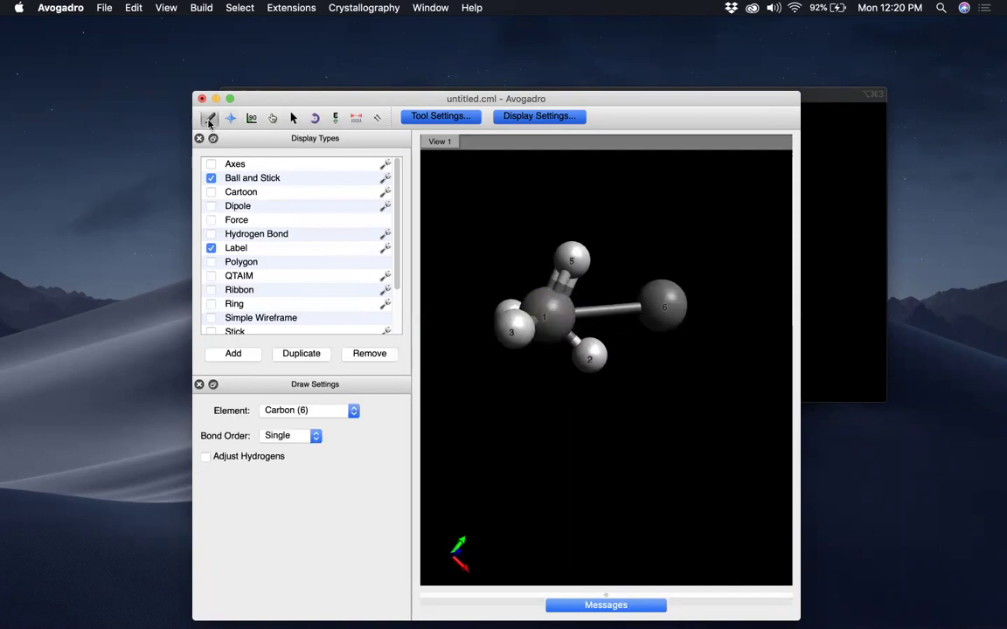
pyautogui.click(613, 315)
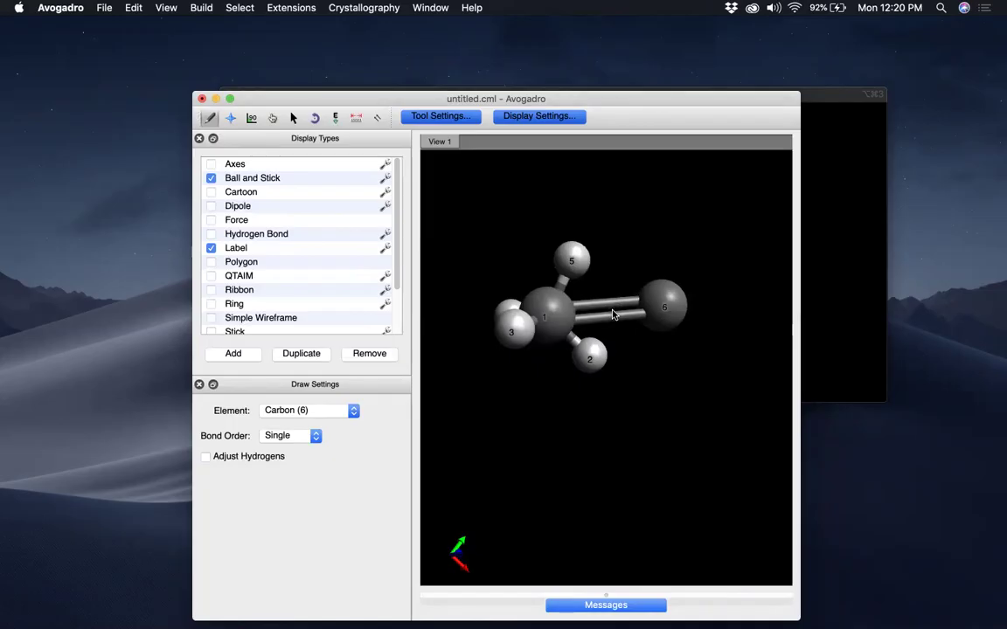
pyautogui.click(613, 314)
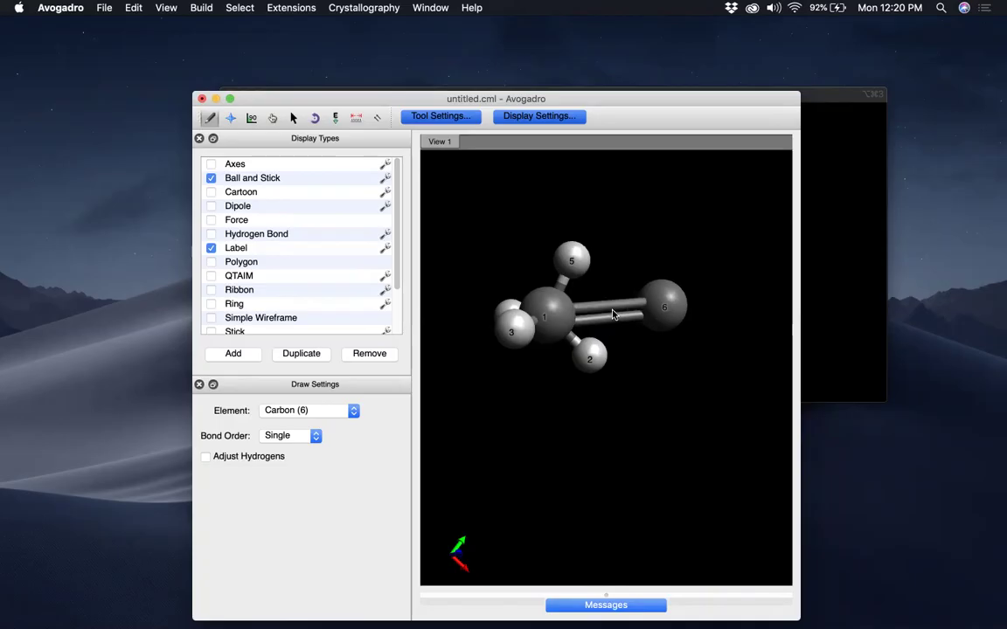
pyautogui.click(230, 118)
pyautogui.moveTo(654, 233)
pyautogui.mouseDown()
pyautogui.moveTo(665, 409)
pyautogui.moveTo(729, 379)
pyautogui.moveTo(658, 229)
pyautogui.moveTo(638, 210)
pyautogui.mouseUp()
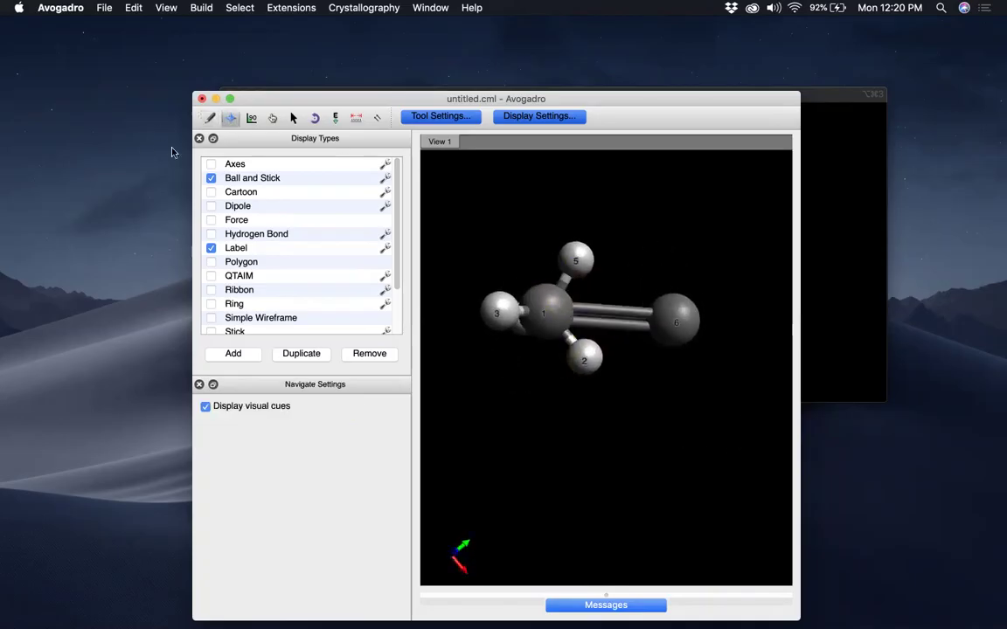
pyautogui.click(210, 118)
pyautogui.click(607, 314)
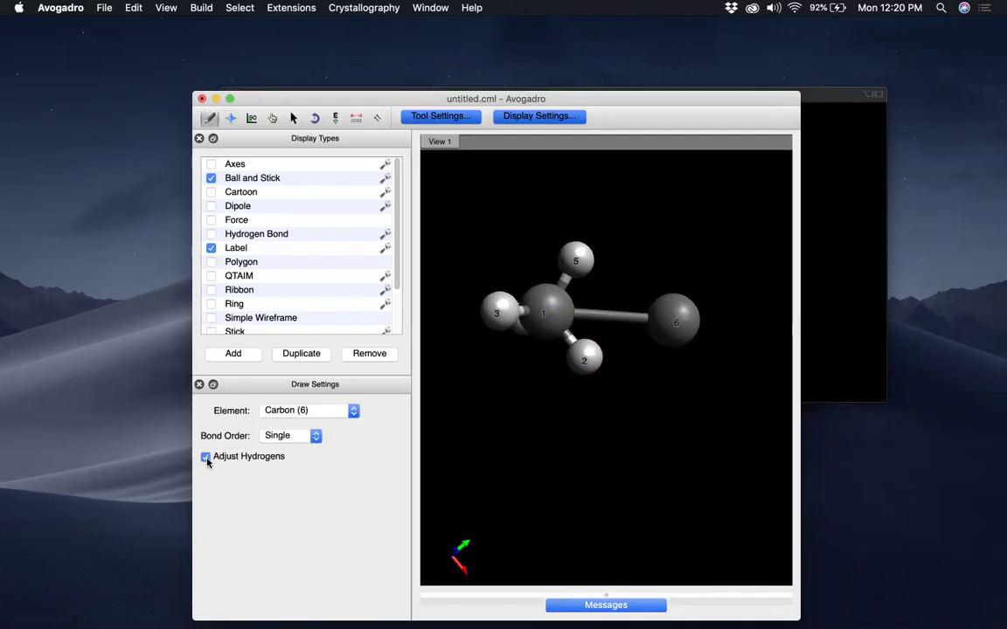
# Turn Adjust Hydrogens back on and draw a third carbon atom bonded to carbon 6
pyautogui.moveTo(675, 322)
pyautogui.mouseDown()
pyautogui.moveTo(701, 224)
pyautogui.moveTo(697, 261)
pyautogui.mouseUp()
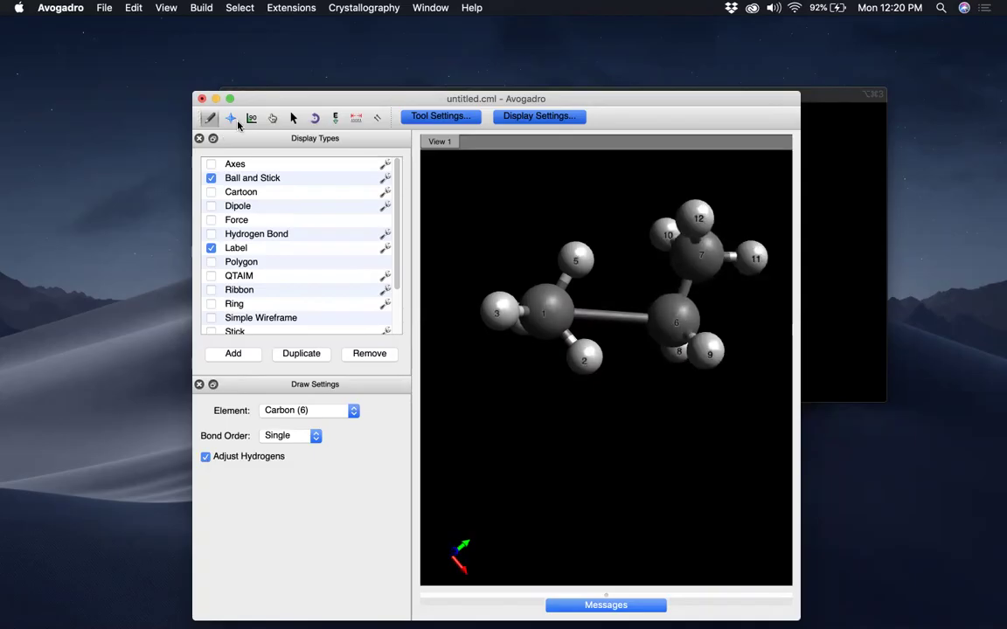
pyautogui.click(274, 123)
pyautogui.click(227, 124)
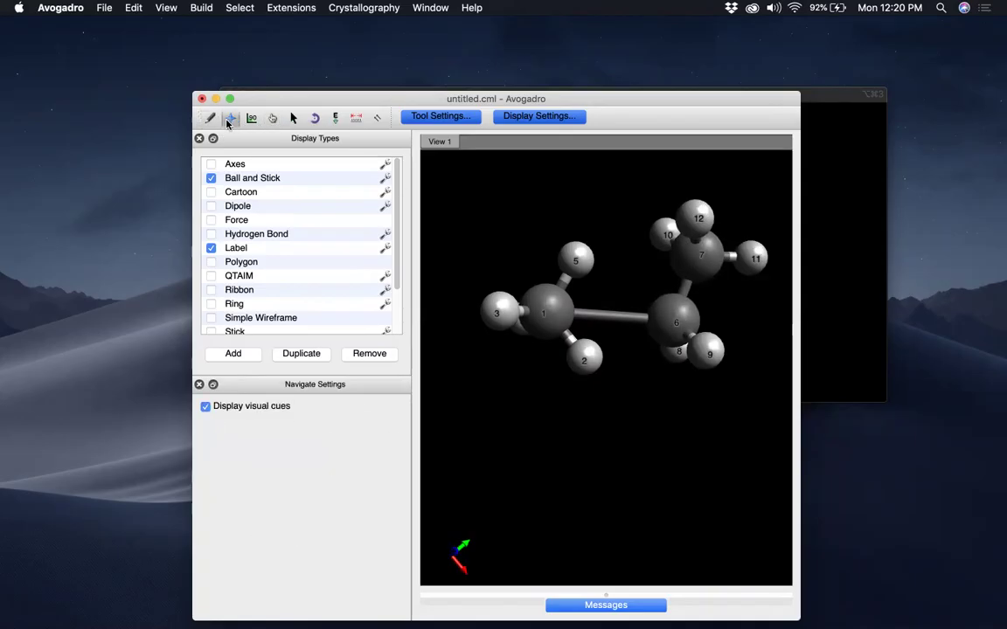
pyautogui.moveTo(636, 215); pyautogui.dragTo(574, 424)
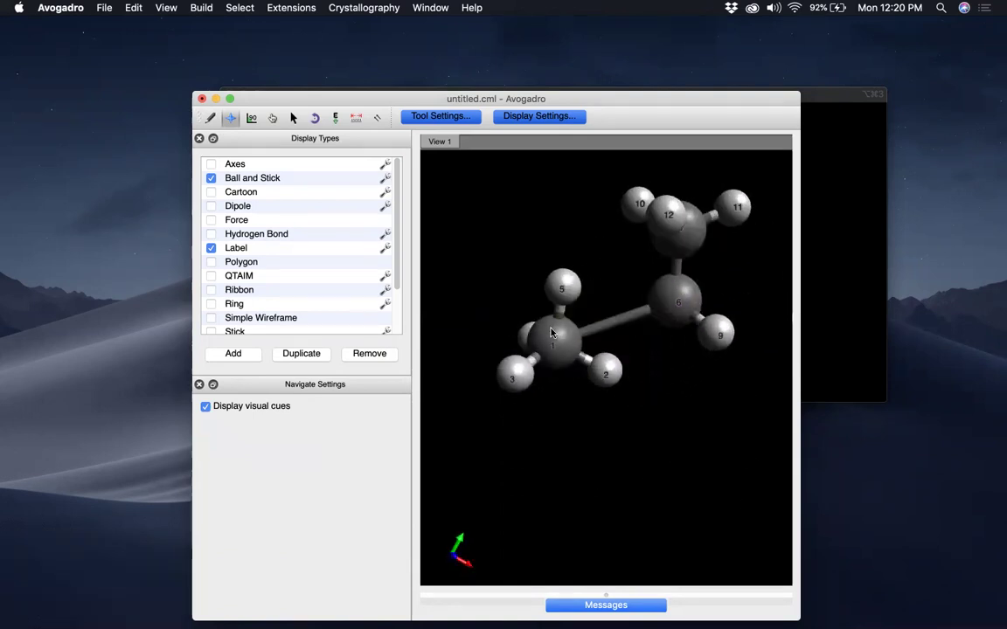
pyautogui.moveTo(659, 484); pyautogui.dragTo(623, 470)
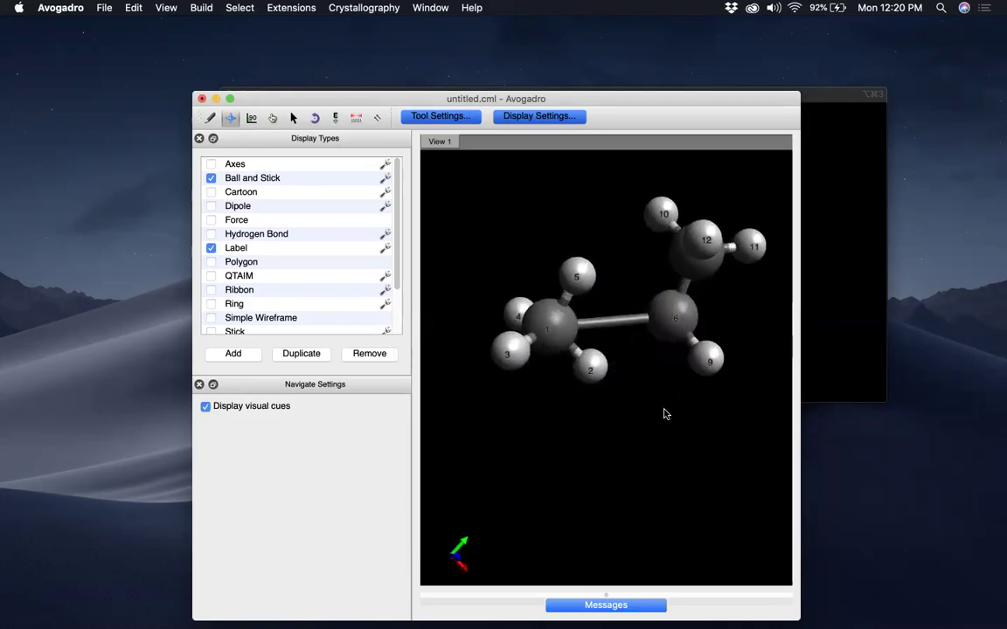
pyautogui.moveTo(732, 355); pyautogui.dragTo(731, 305)
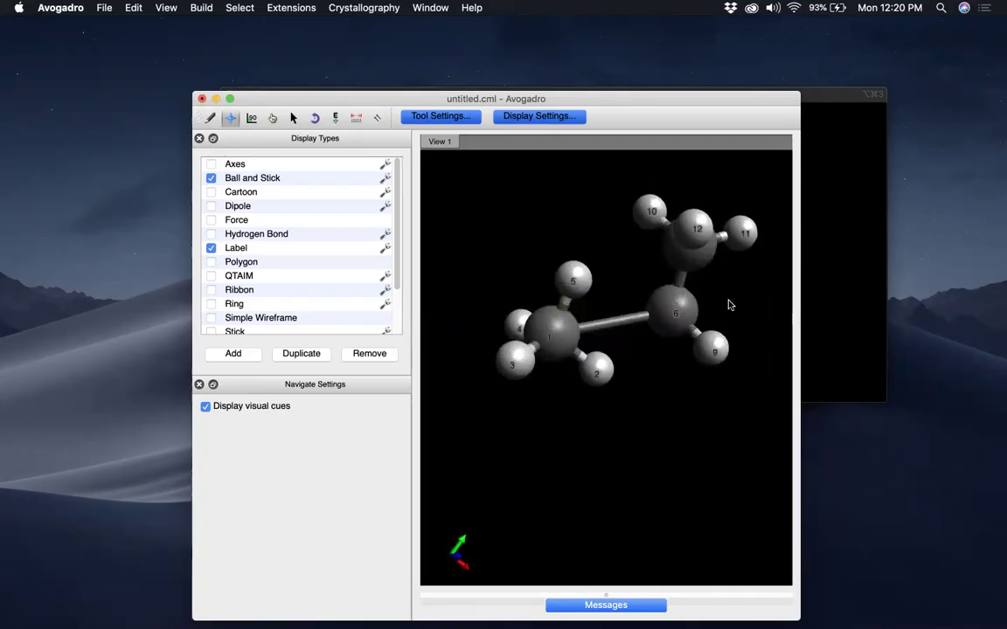
pyautogui.click(210, 118)
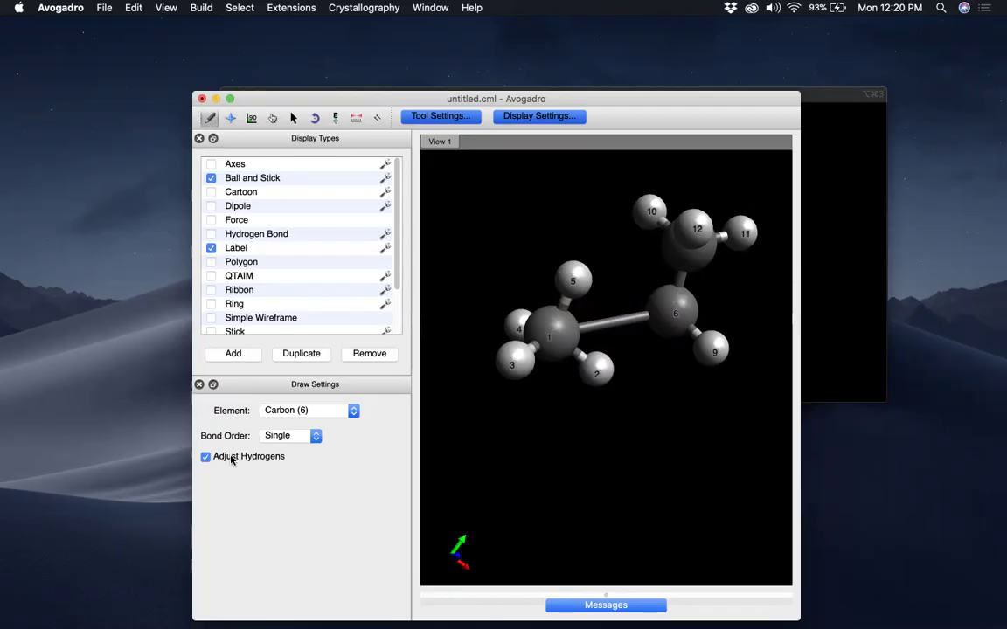
pyautogui.moveTo(691, 249); pyautogui.dragTo(675, 306)
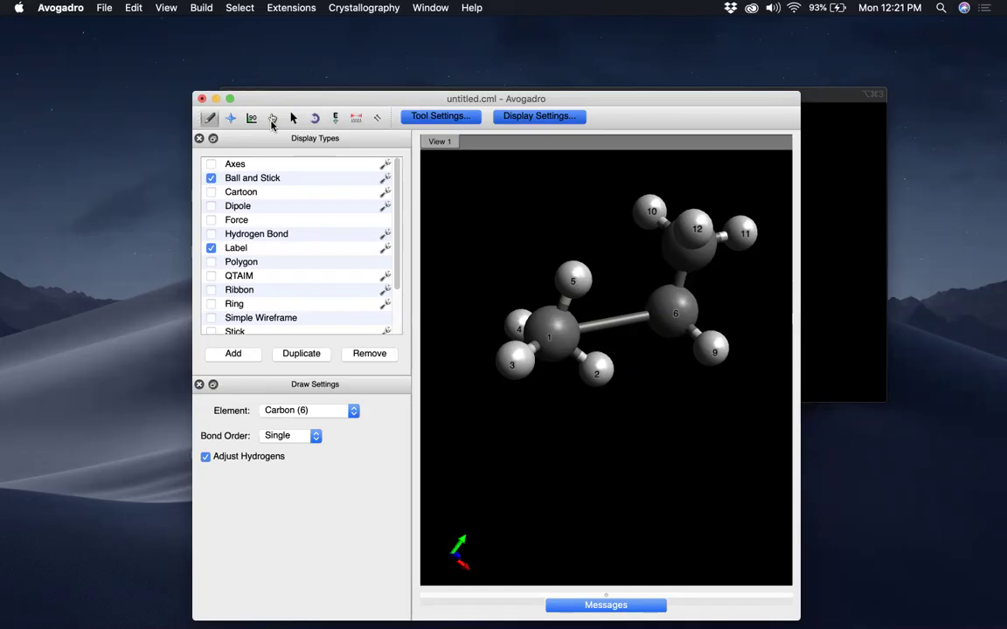
# Select hydrogen atom 2 with the Selection tool in Atom/Bond mode
pyautogui.click(273, 118)
pyautogui.click(231, 118)
pyautogui.moveTo(582, 204); pyautogui.dragTo(642, 180)
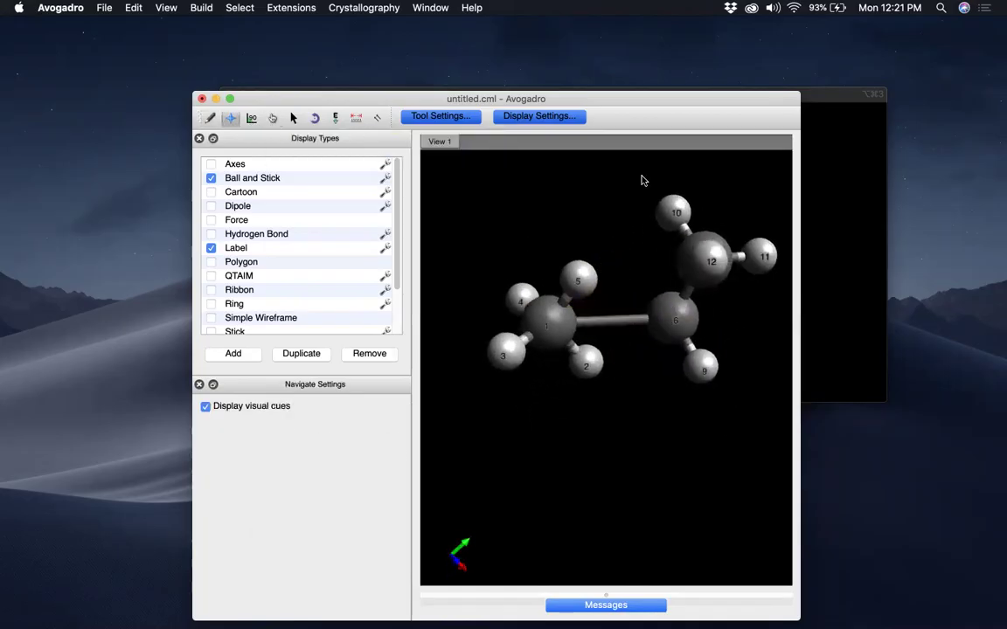
pyautogui.click(295, 119)
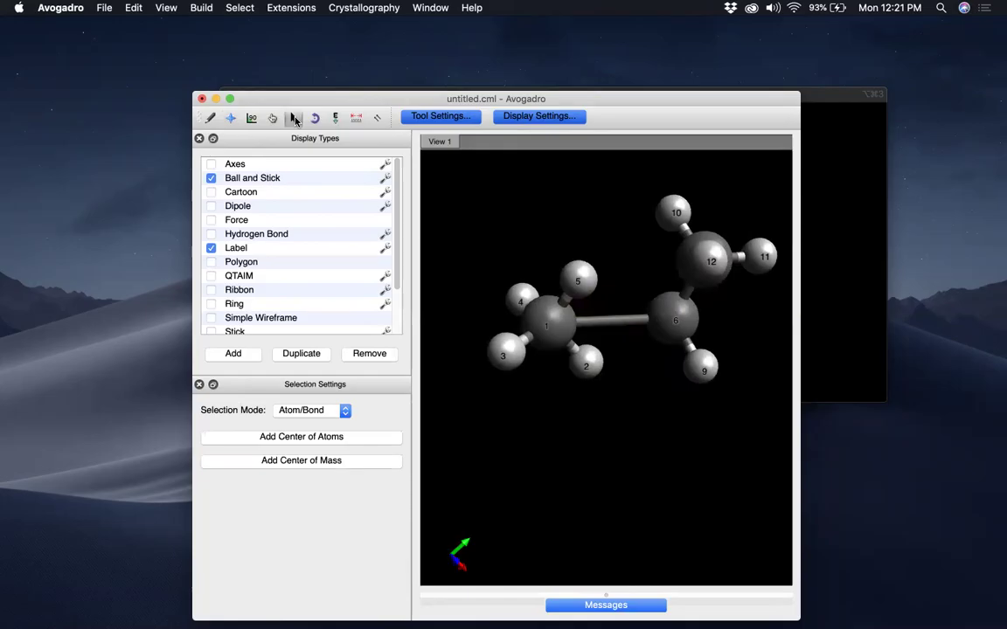
pyautogui.click(585, 363)
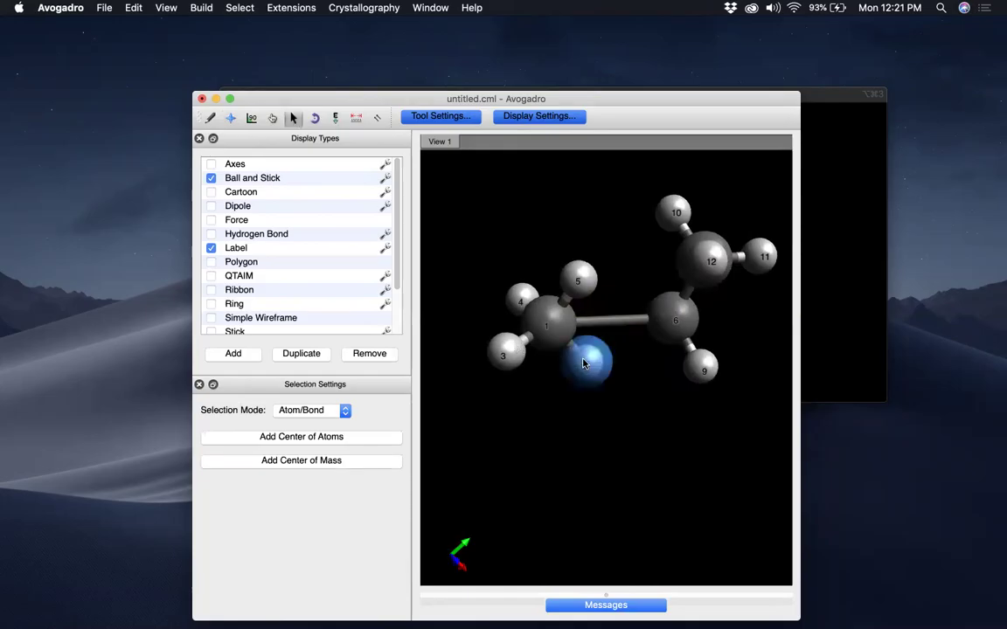
# Delete the selected hydrogen atom and rotate the molecule with the Navigate tool
pyautogui.press('Delete')
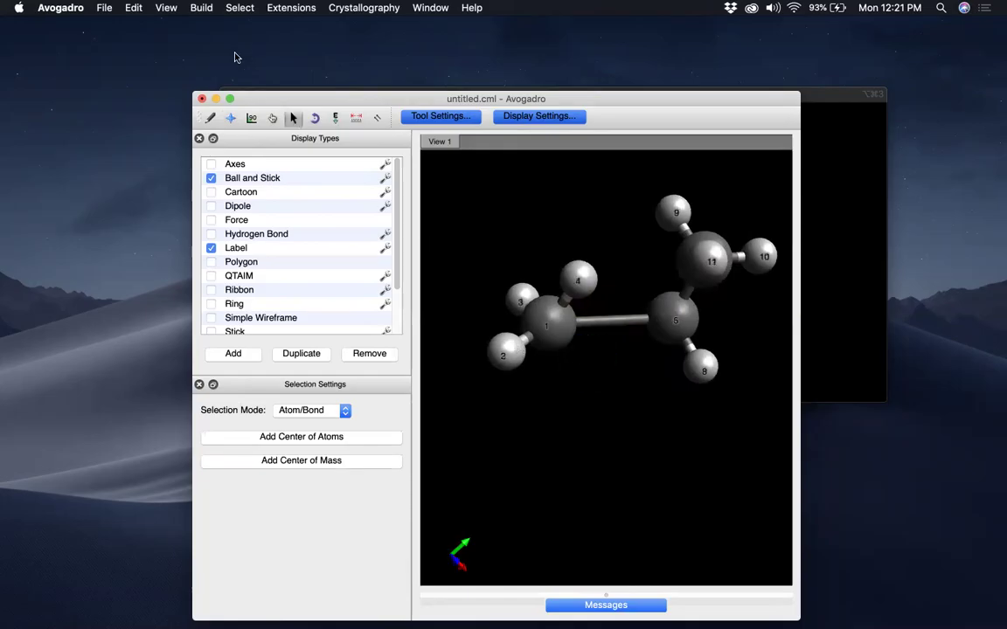
pyautogui.click(252, 119)
pyautogui.click(231, 118)
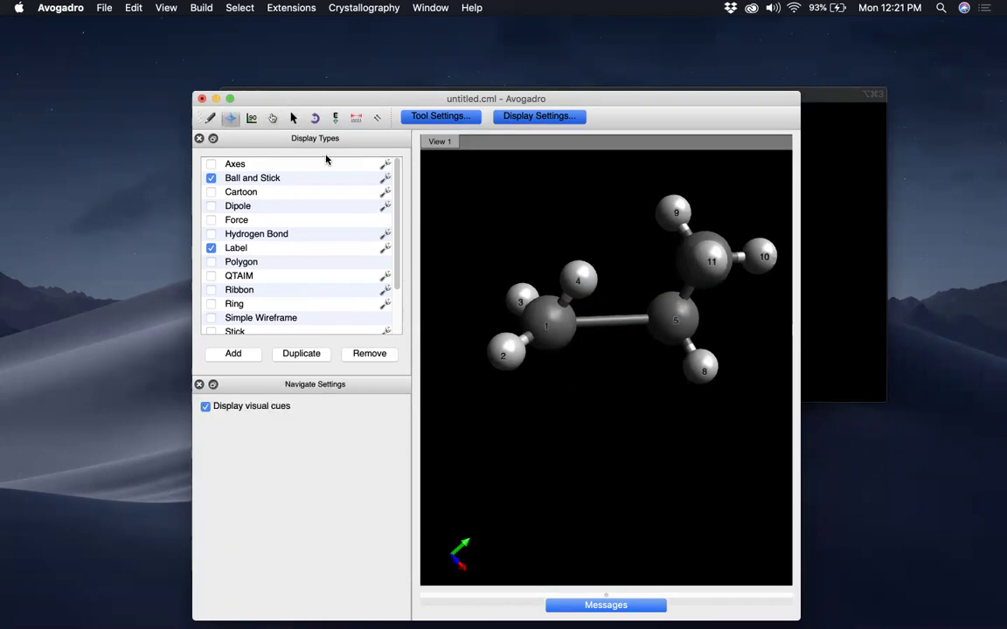
pyautogui.moveTo(578, 224); pyautogui.dragTo(622, 311)
pyautogui.moveTo(277, 100); pyautogui.dragTo(273, 90)
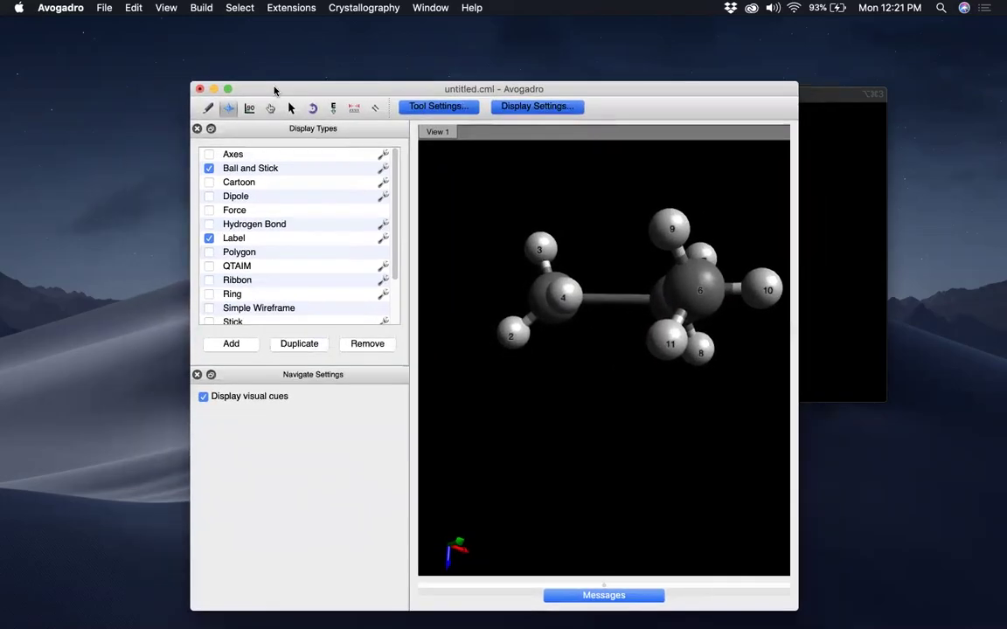
# Save the molecule as propane in XYZ (*.xyz) format in the Avogadro_tutorial folder and close its window
pyautogui.click(106, 8)
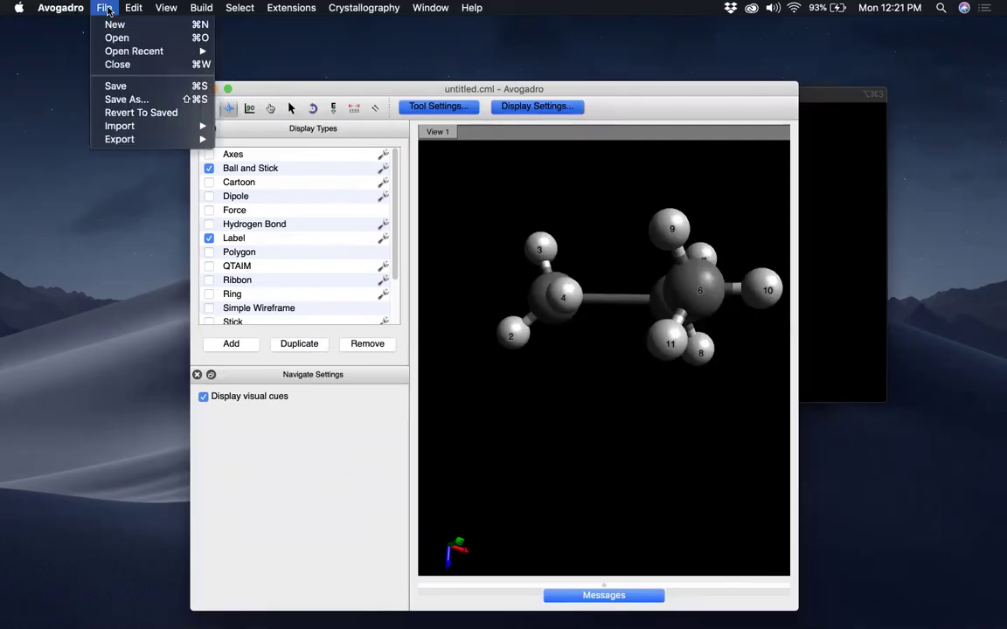
pyautogui.click(128, 86)
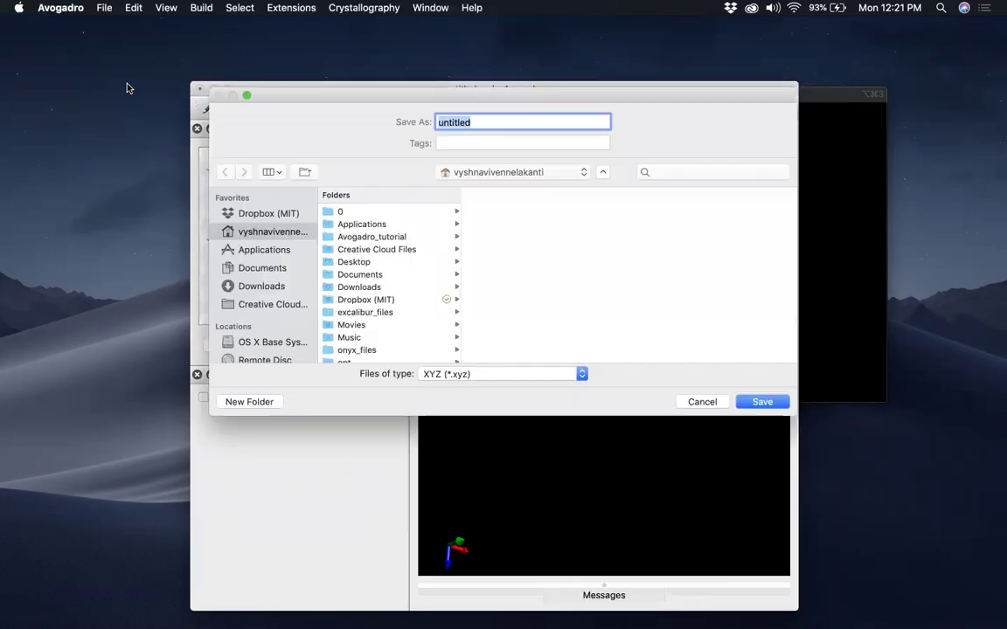
pyautogui.click(356, 238)
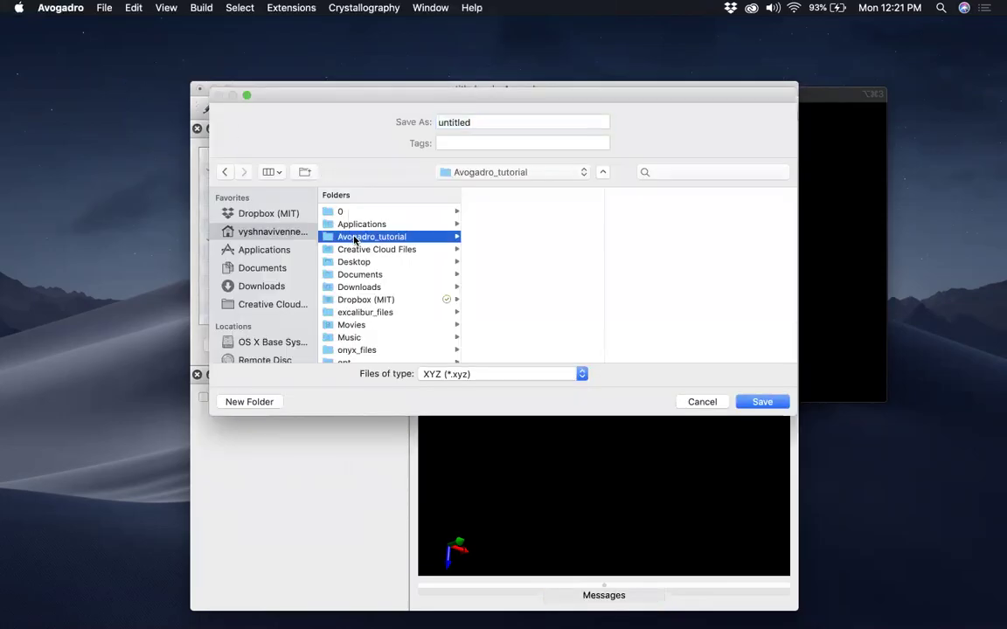
pyautogui.doubleClick(449, 122)
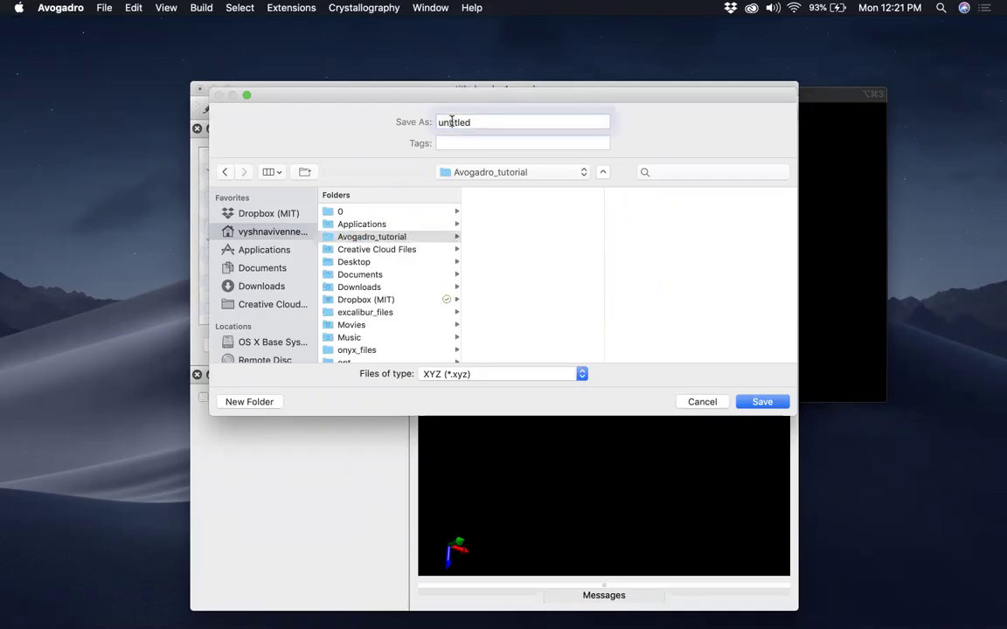
pyautogui.write('propane')
pyautogui.click(429, 374)
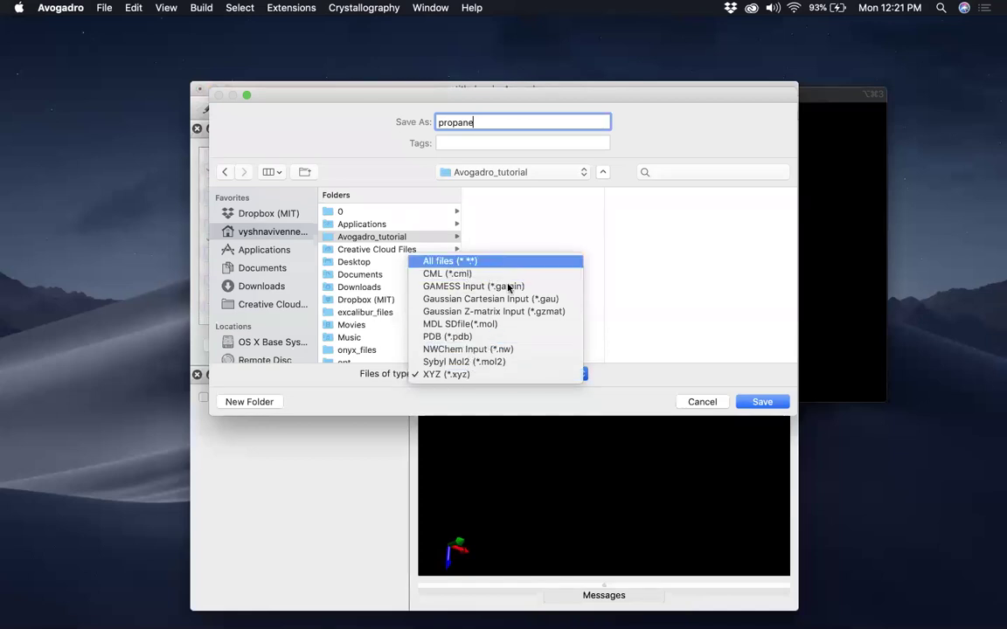
pyautogui.press('Up')
pyautogui.press('Down')
pyautogui.press('Return')
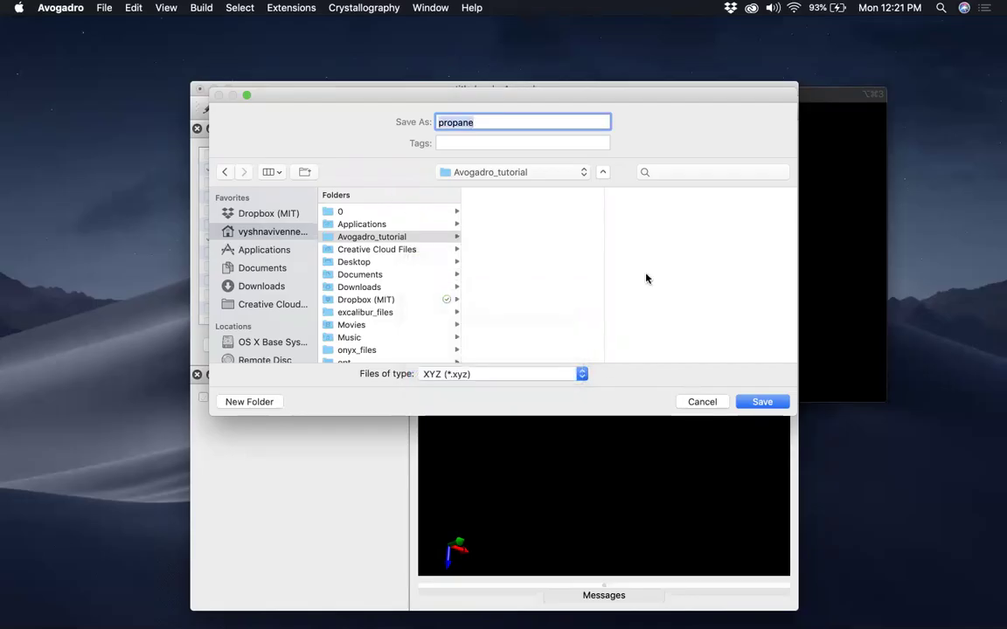
pyautogui.click(757, 402)
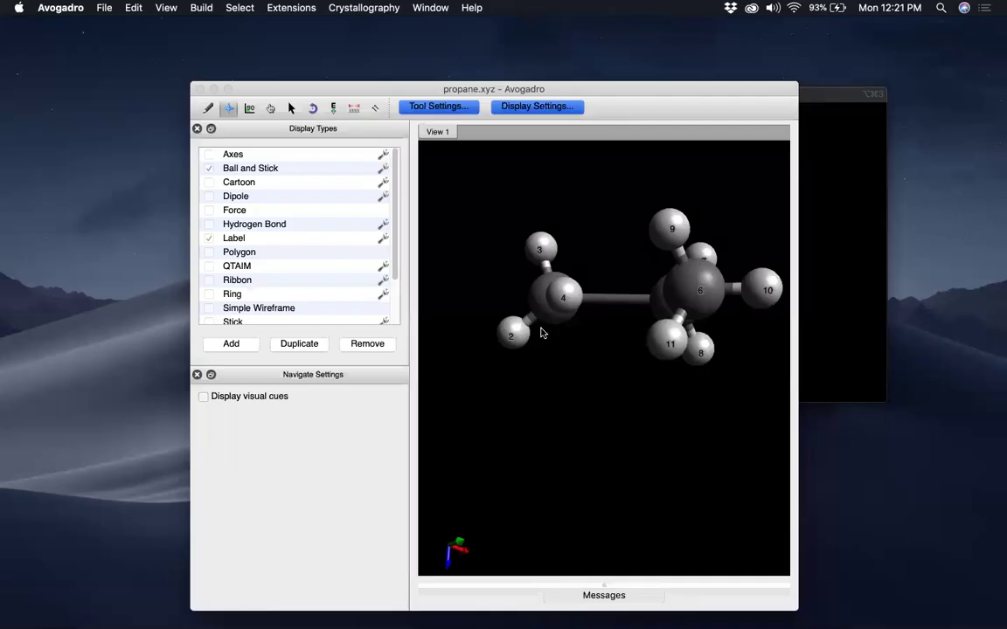
pyautogui.click(200, 90)
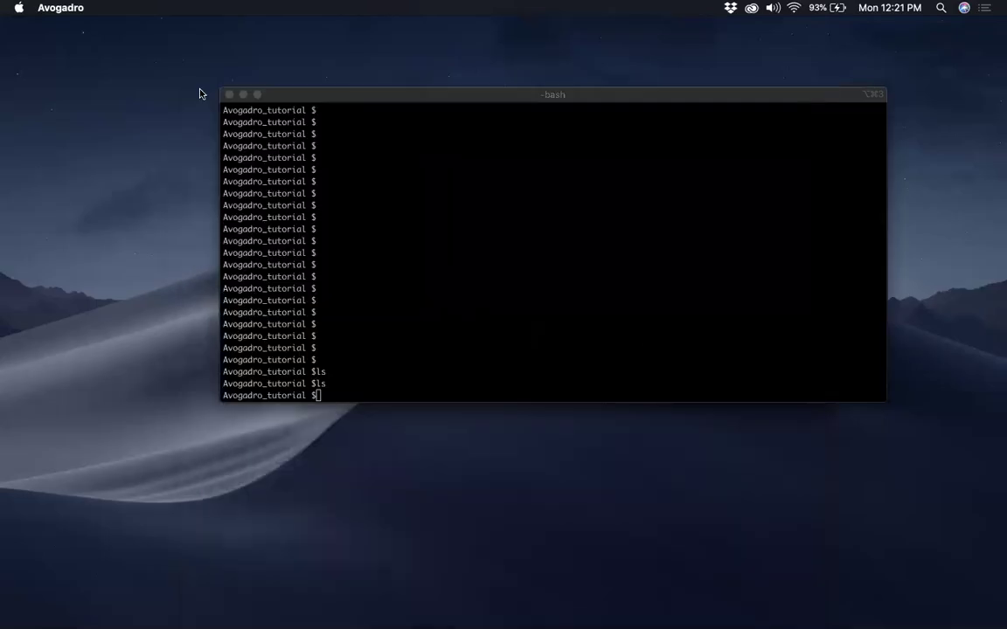
# Switch to iTerm2, uncover the Finder window behind it, and list the Avogadro_tutorial folder's contents with ls
pyautogui.click(594, 324)
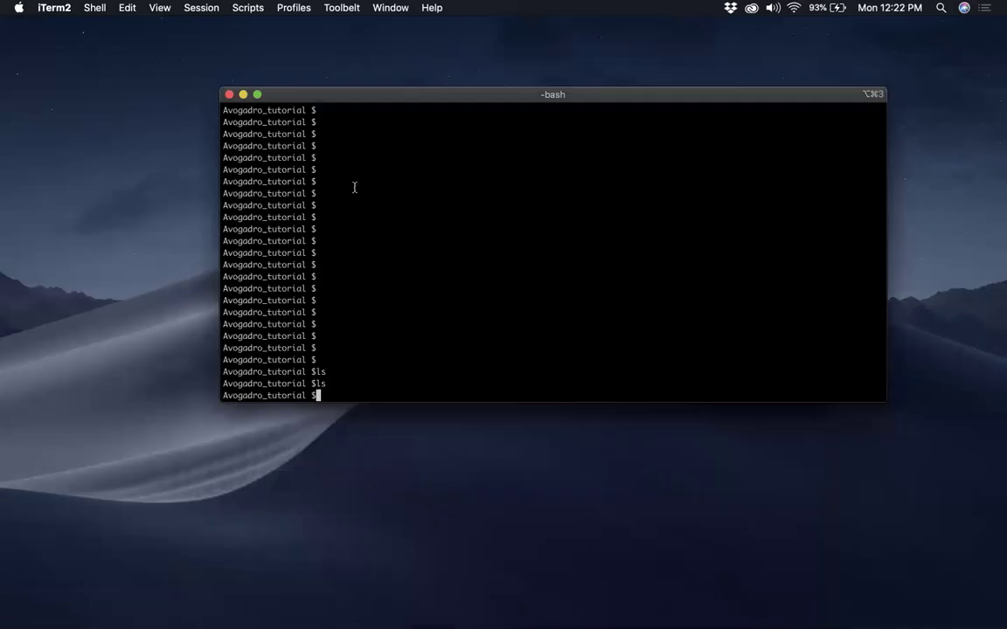
pyautogui.moveTo(320, 89); pyautogui.dragTo(322, 261)
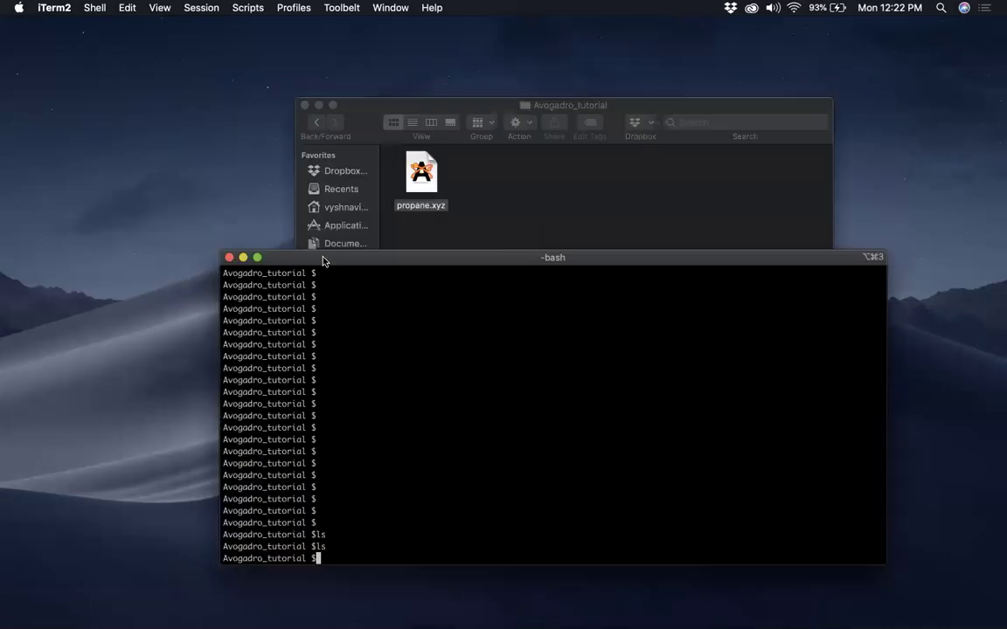
pyautogui.click(514, 166)
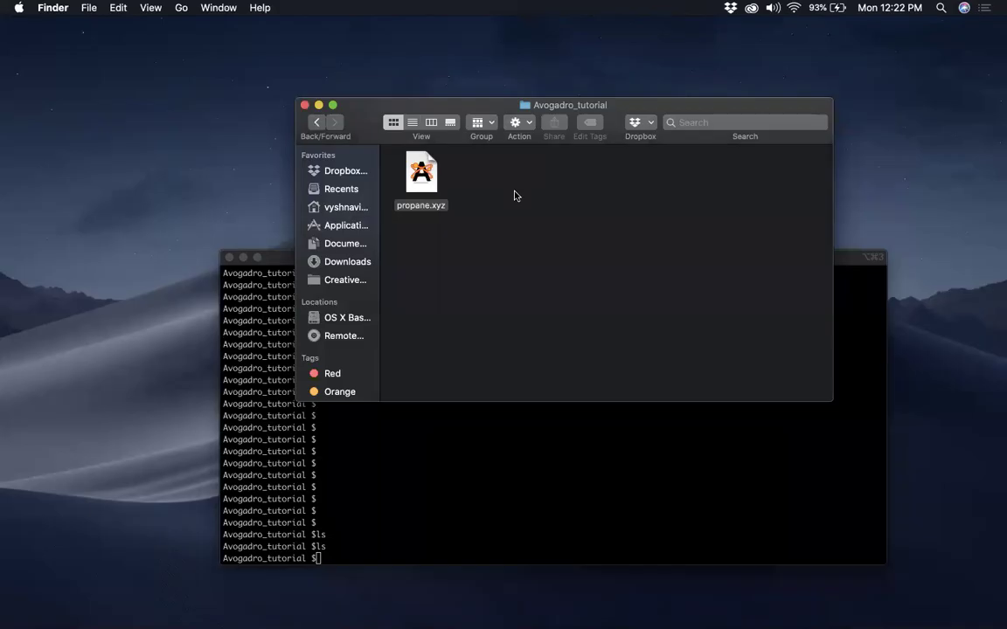
pyautogui.click(450, 492)
pyautogui.write('ls')
pyautogui.press('Return')
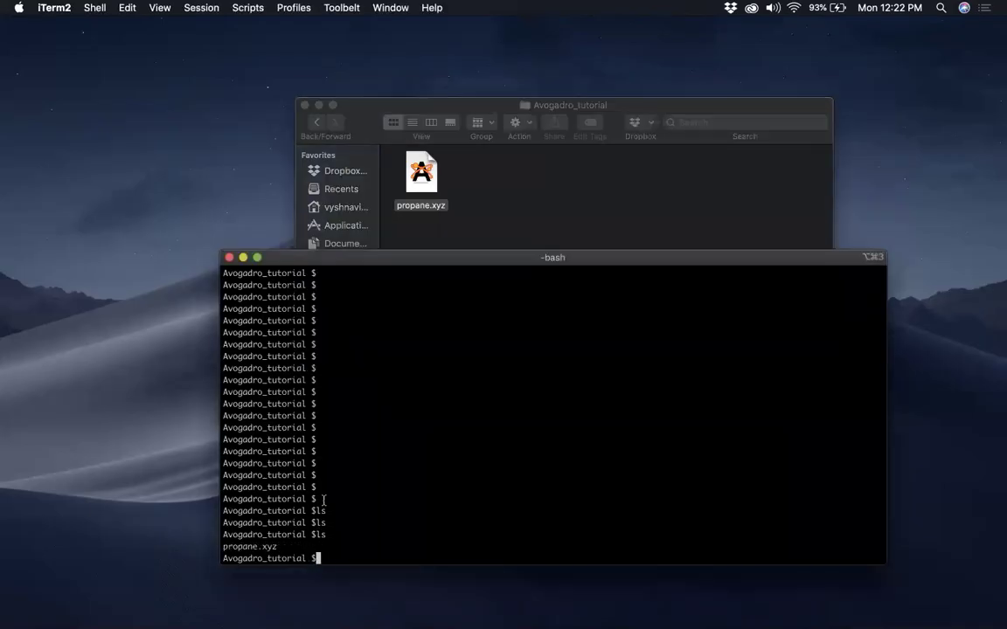
# Open propane.xyz in Avogadro from the Finder folder, view the molecule from several angles, and close the window
pyautogui.click(513, 158)
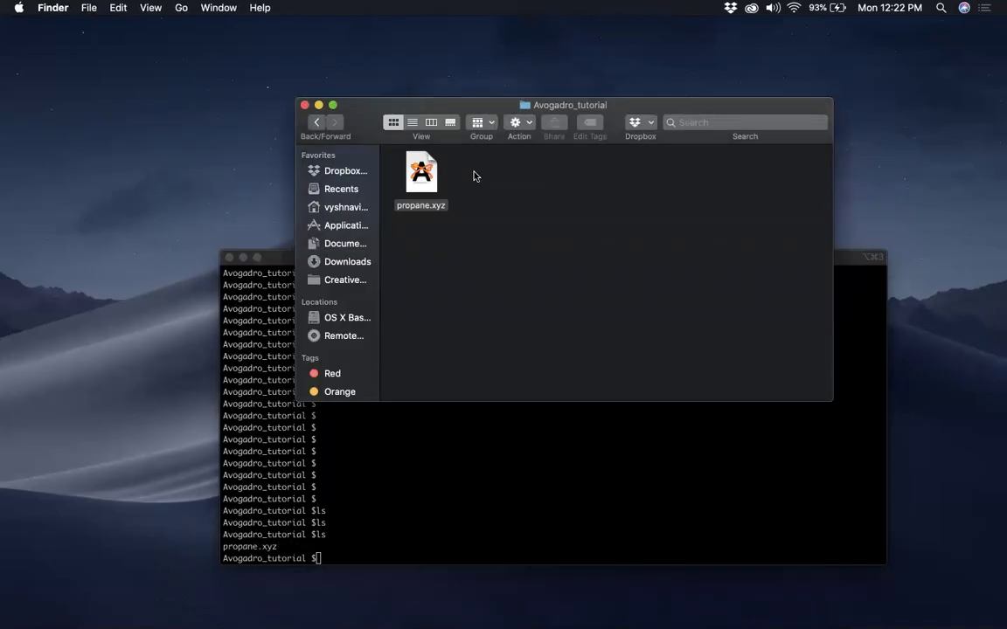
pyautogui.doubleClick(420, 175)
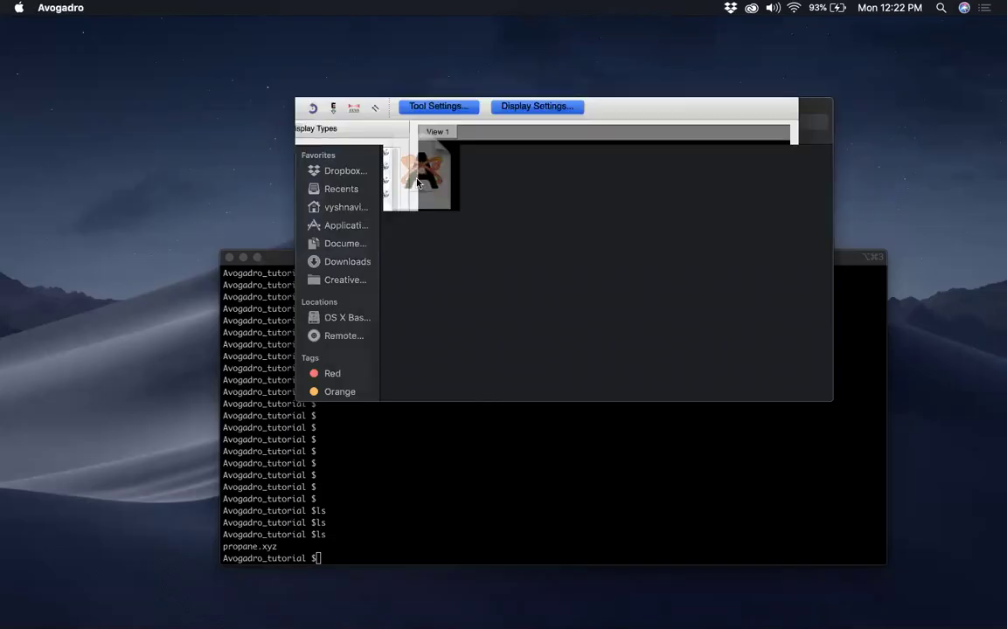
pyautogui.moveTo(475, 283); pyautogui.dragTo(645, 353)
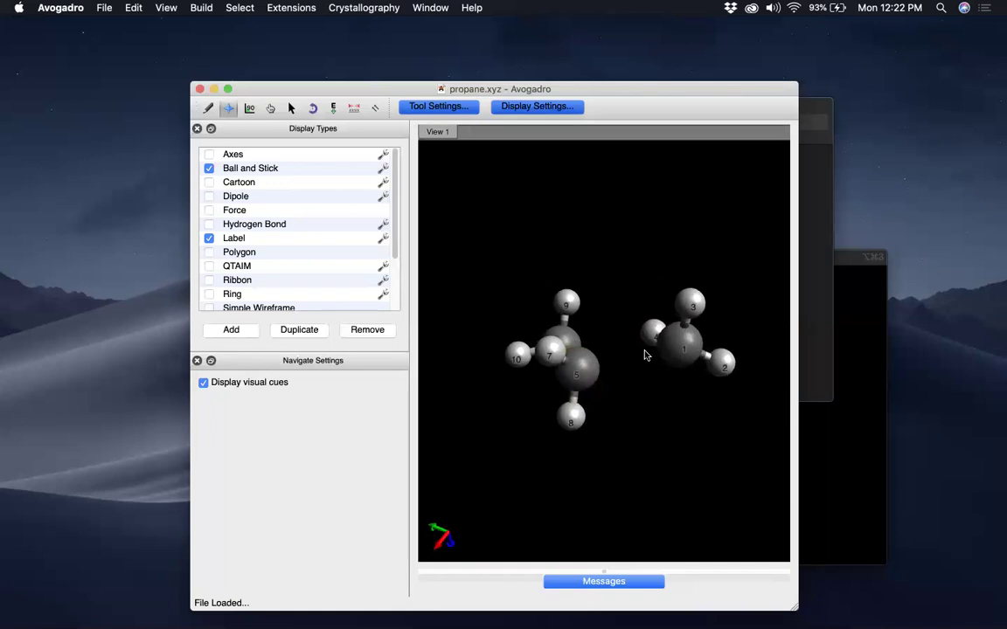
pyautogui.moveTo(670, 410); pyautogui.dragTo(668, 493)
pyautogui.moveTo(570, 288); pyautogui.dragTo(625, 173)
pyautogui.click(200, 89)
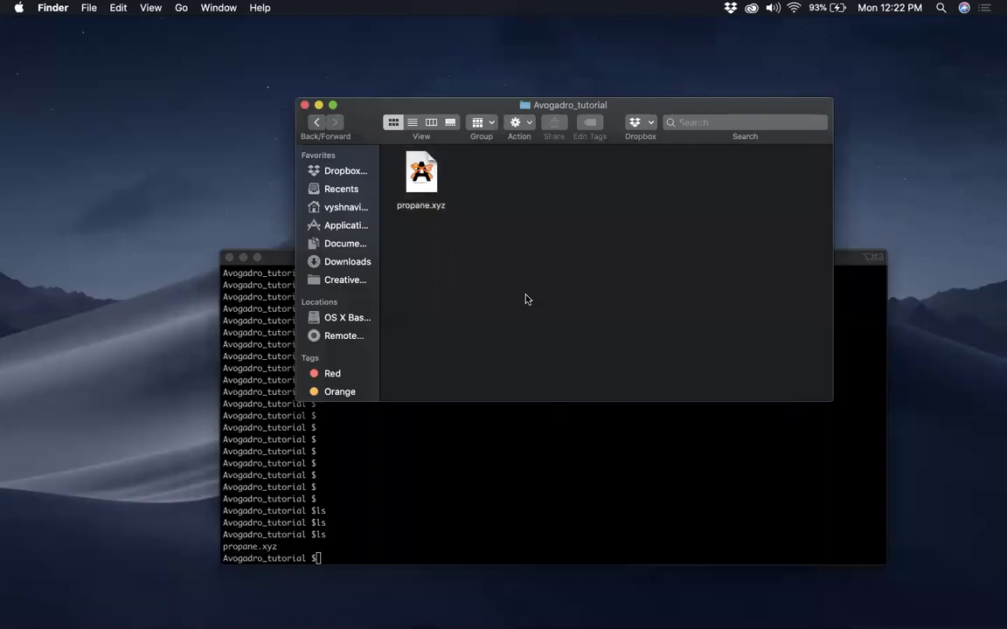
# Switch to iTerm2 and open the saved molecule with the command "open propane.xyz -a Avogadro"
pyautogui.click(462, 458)
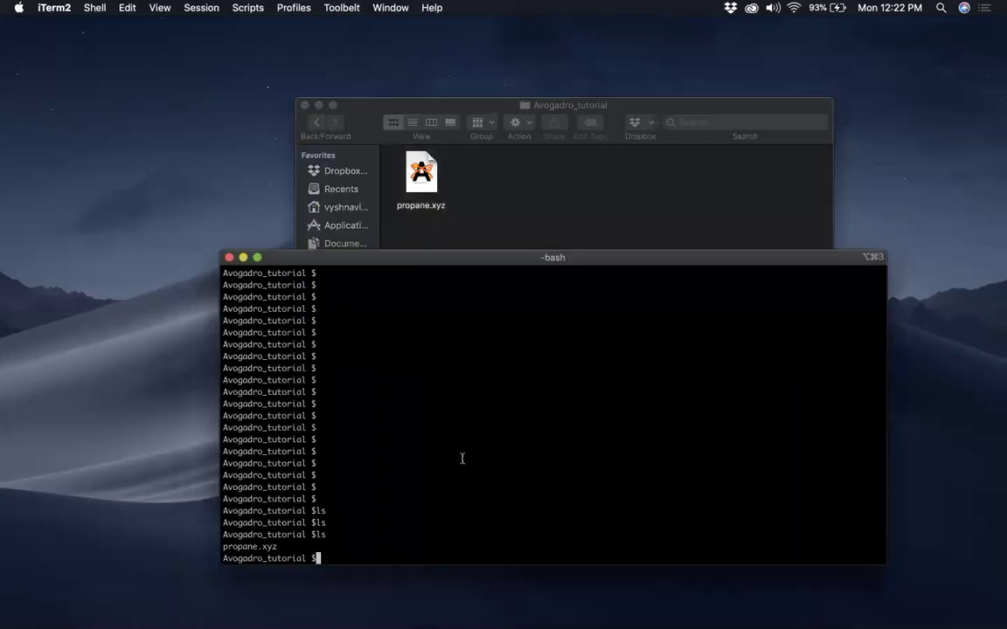
pyautogui.write('open p')
pyautogui.press('Tab')
pyautogui.write('-a ')
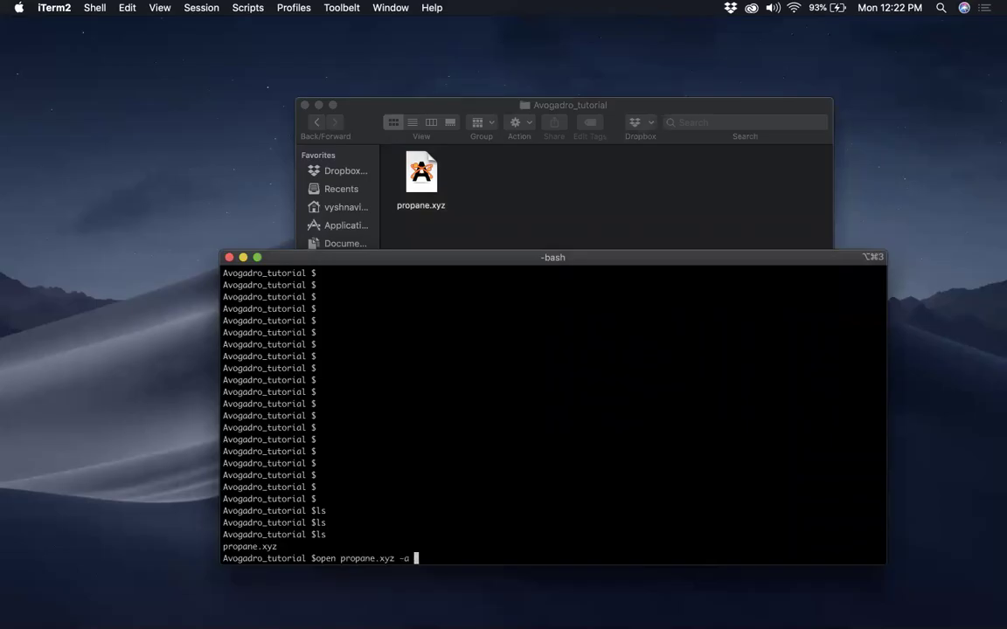
pyautogui.write('Avogaro')
pyautogui.press('Return')
pyautogui.press('Up')
pyautogui.press('Left')
pyautogui.write('d')
pyautogui.press('Return')
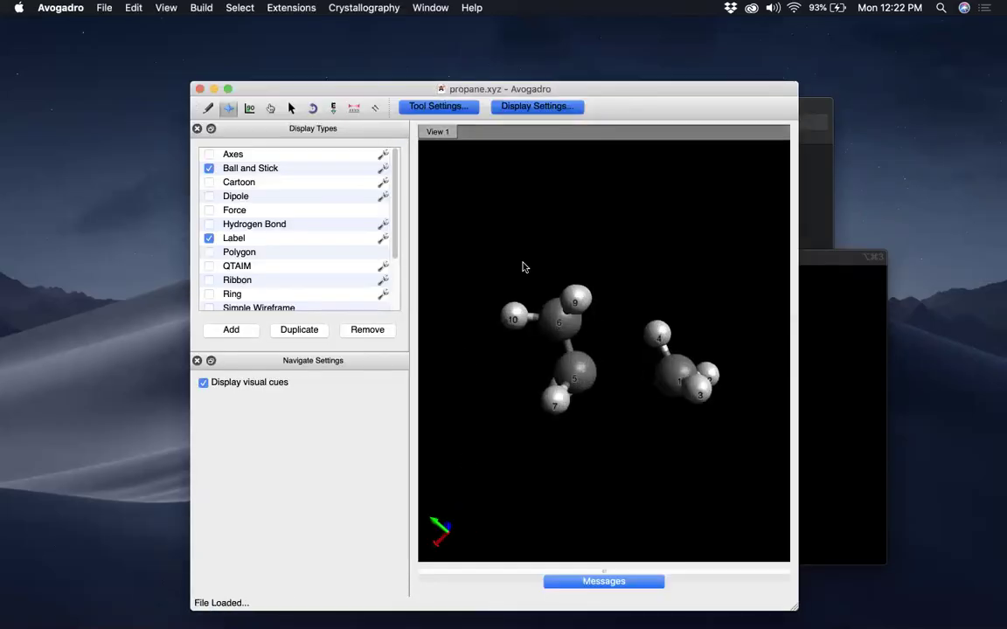
# Inspect the reopened propane molecule by rotating and zooming the view, and close its window
pyautogui.scroll(-3, 522, 266)
pyautogui.moveTo(522, 266); pyautogui.dragTo(586, 182)
pyautogui.scroll(5, 642, 251)
pyautogui.scroll(-5, 642, 252)
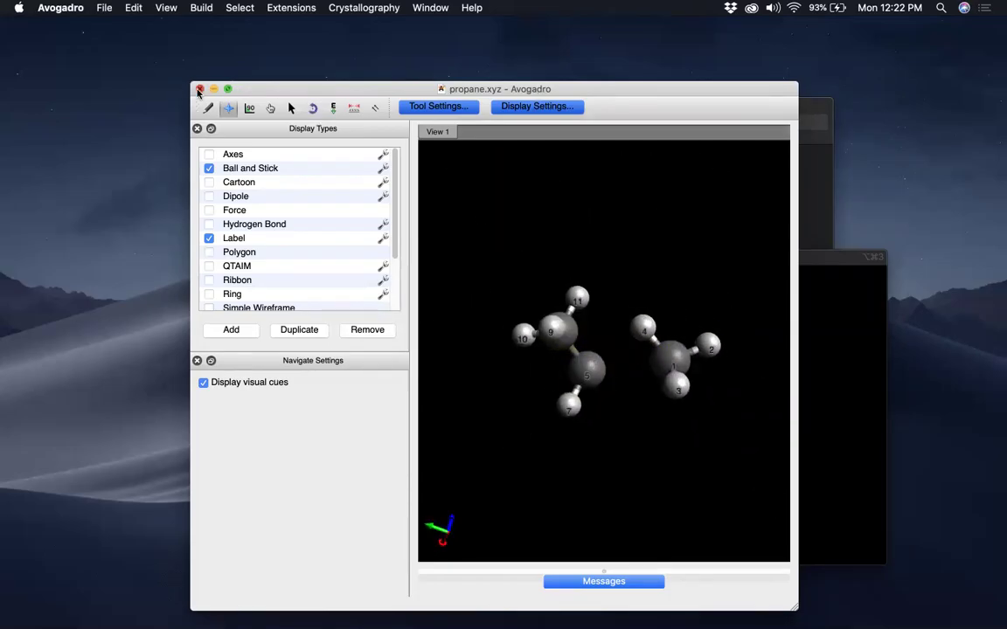
pyautogui.click(199, 89)
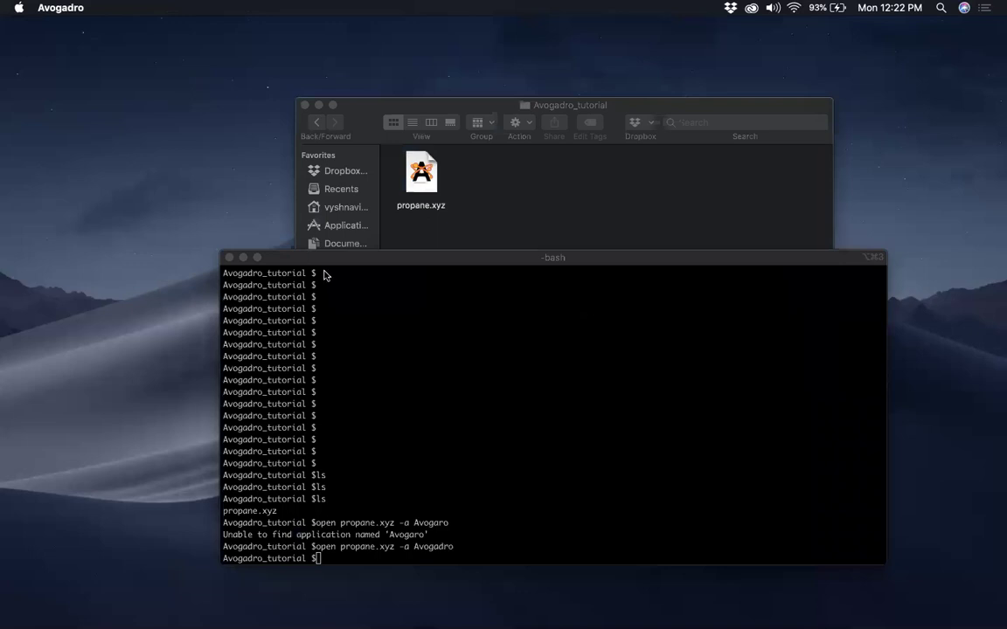
# Launch Avogadro with a blank document through a Spotlight search for "avo"
pyautogui.click(391, 332)
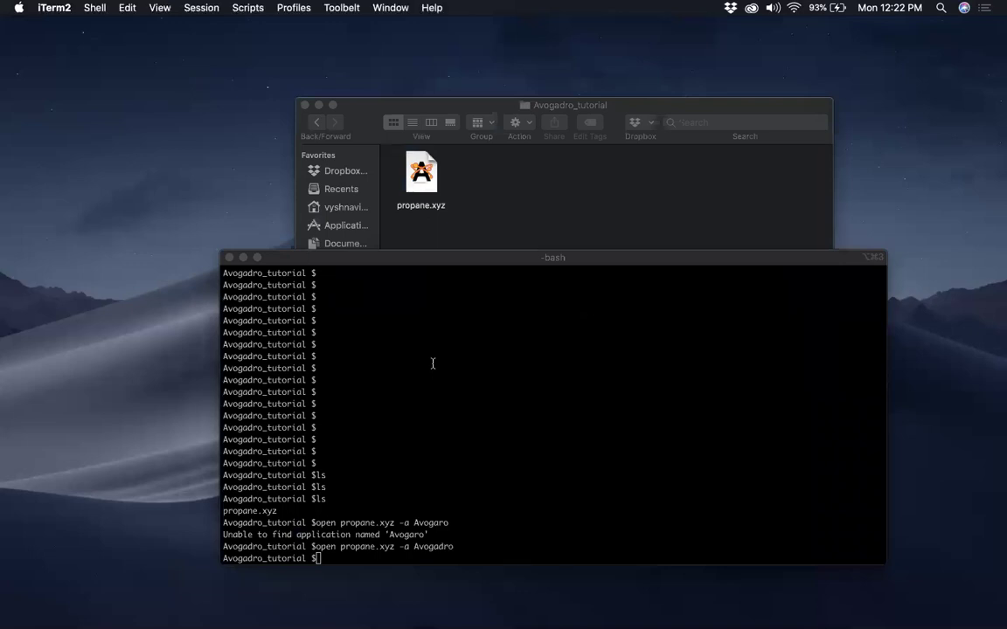
pyautogui.rightClick(602, 610)
pyautogui.click(626, 577)
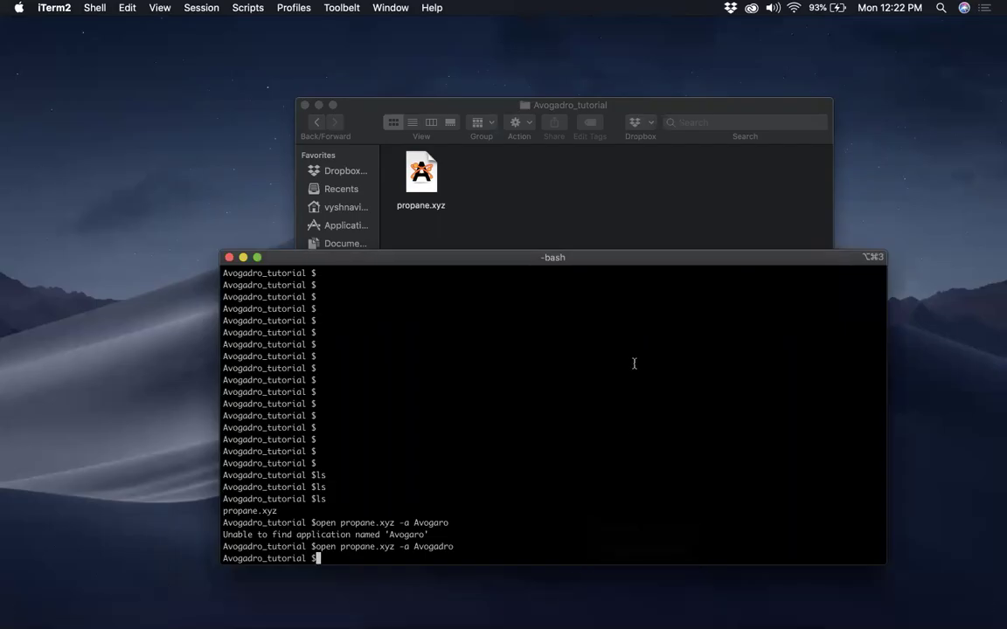
pyautogui.press('super+space')
pyautogui.write('avo')
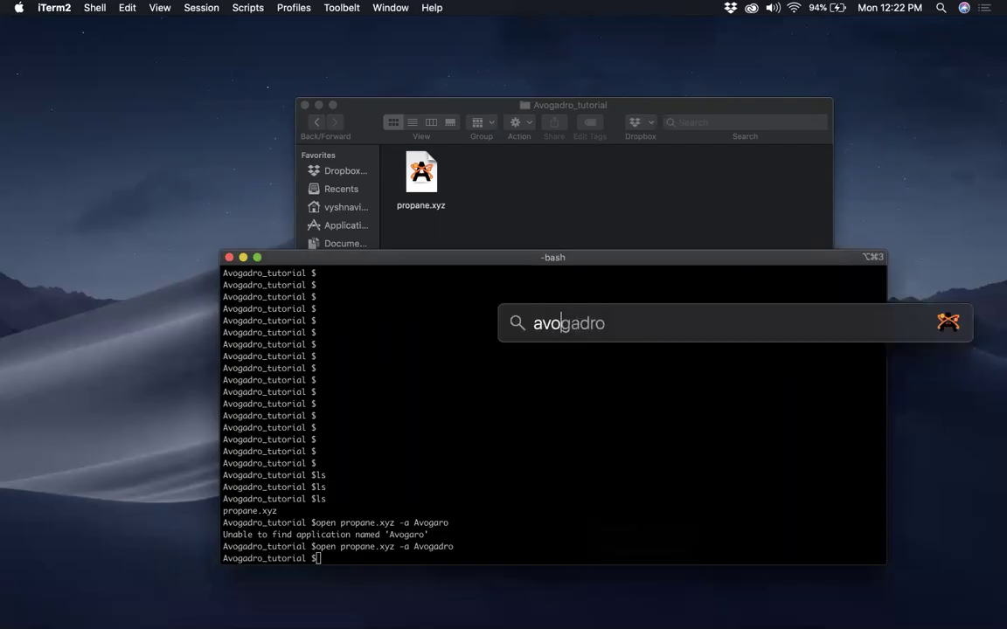
pyautogui.press('Return')
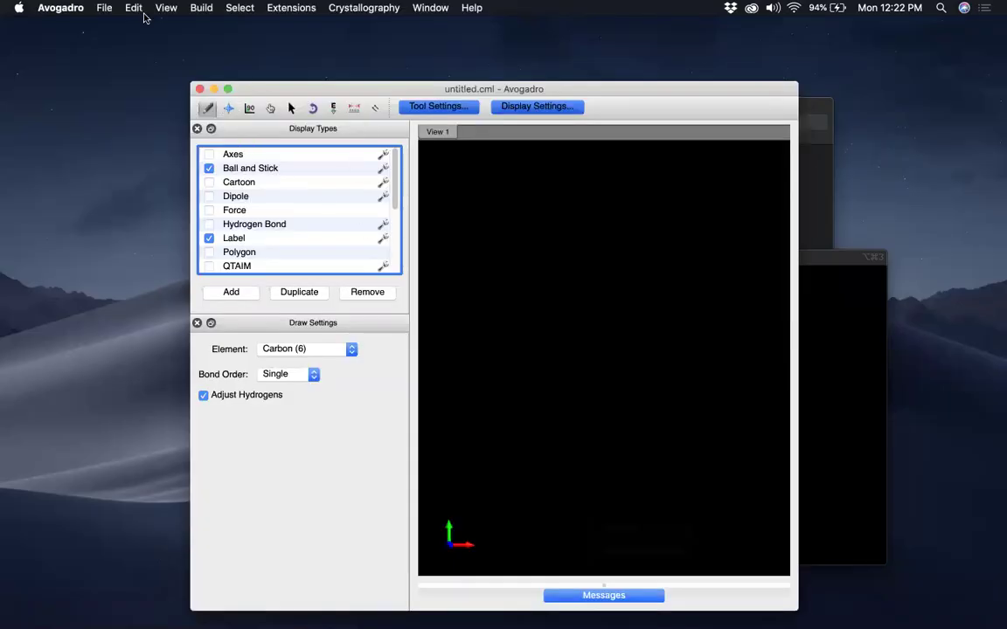
# Open propane.xyz from the recently used files, and close its window to return to iTerm2
pyautogui.click(104, 8)
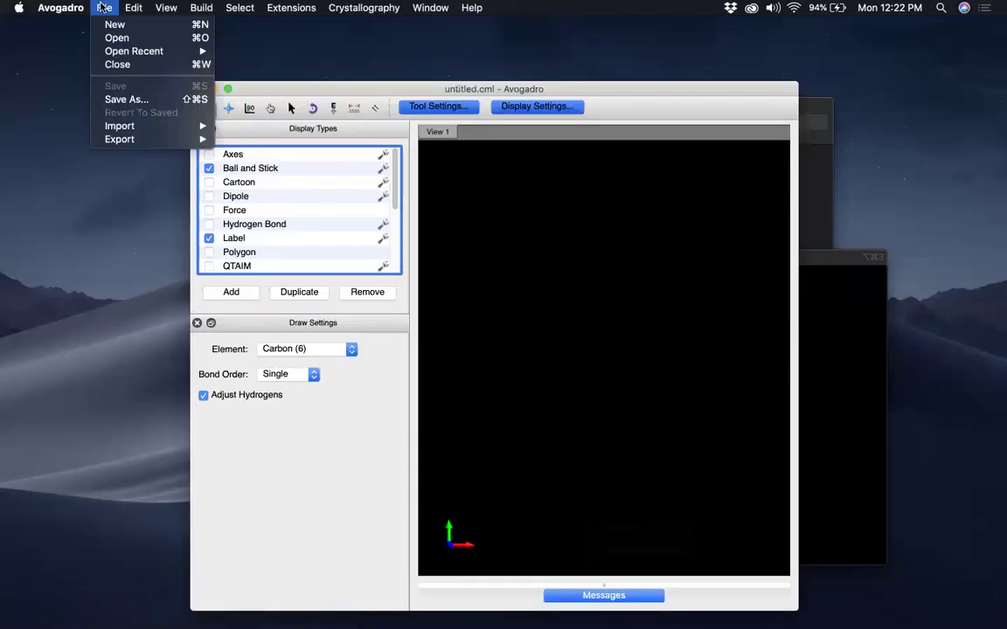
pyautogui.moveTo(126, 54)
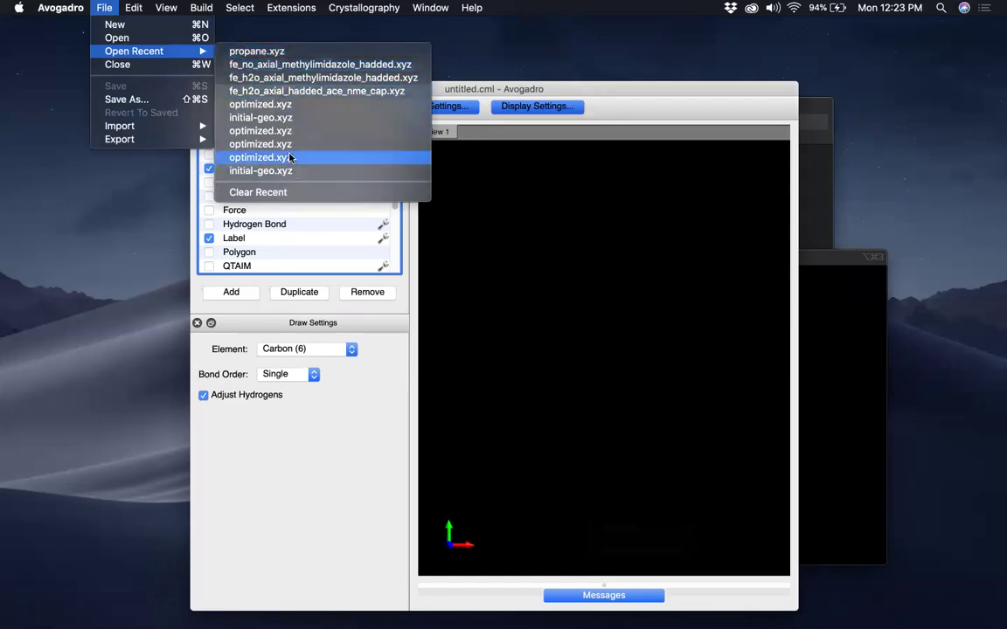
pyautogui.click(264, 50)
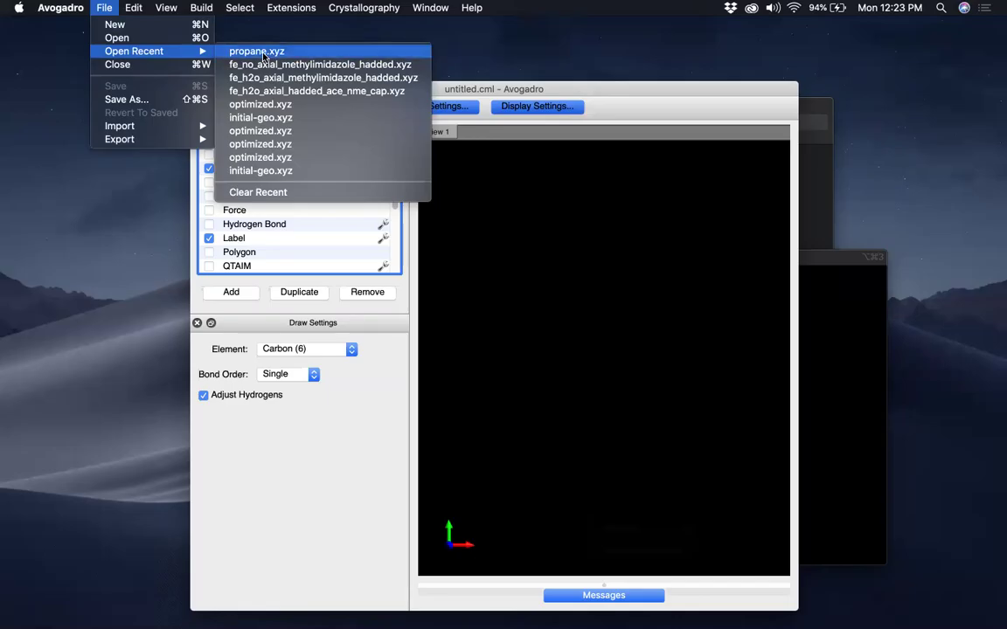
pyautogui.click(262, 51)
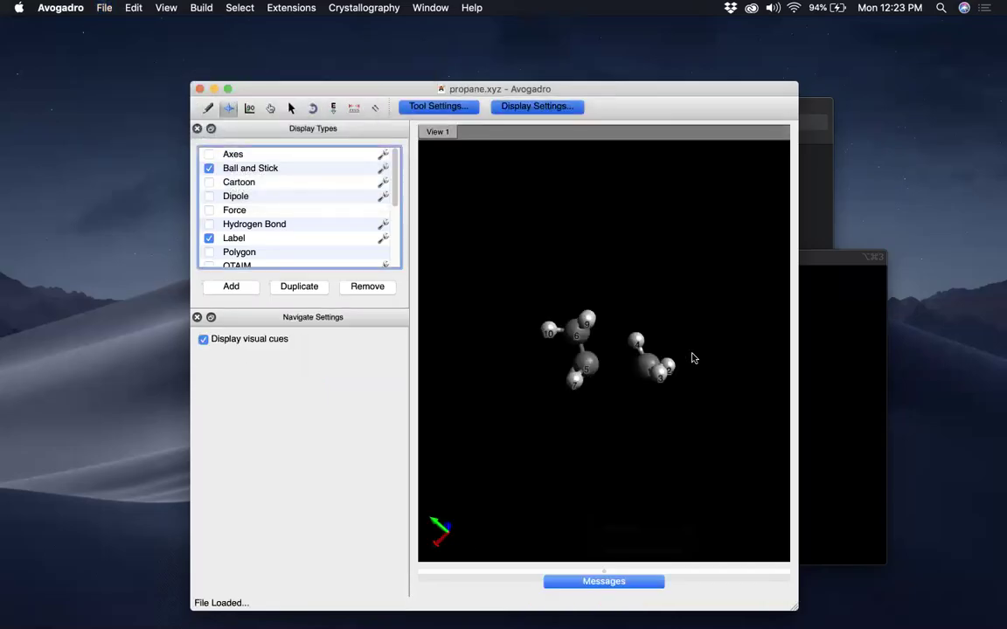
pyautogui.click(199, 89)
pyautogui.click(477, 333)
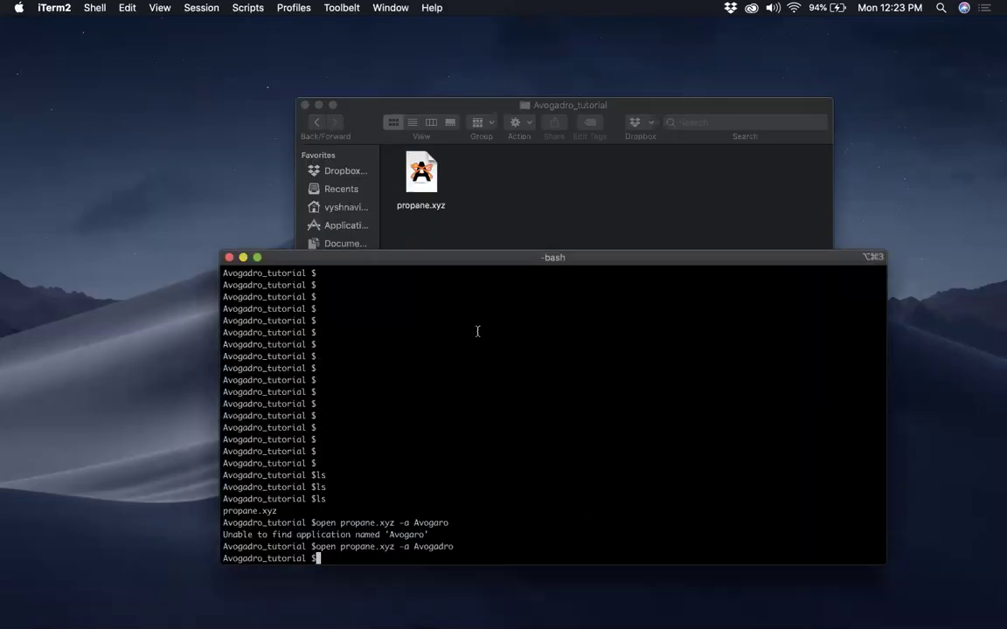